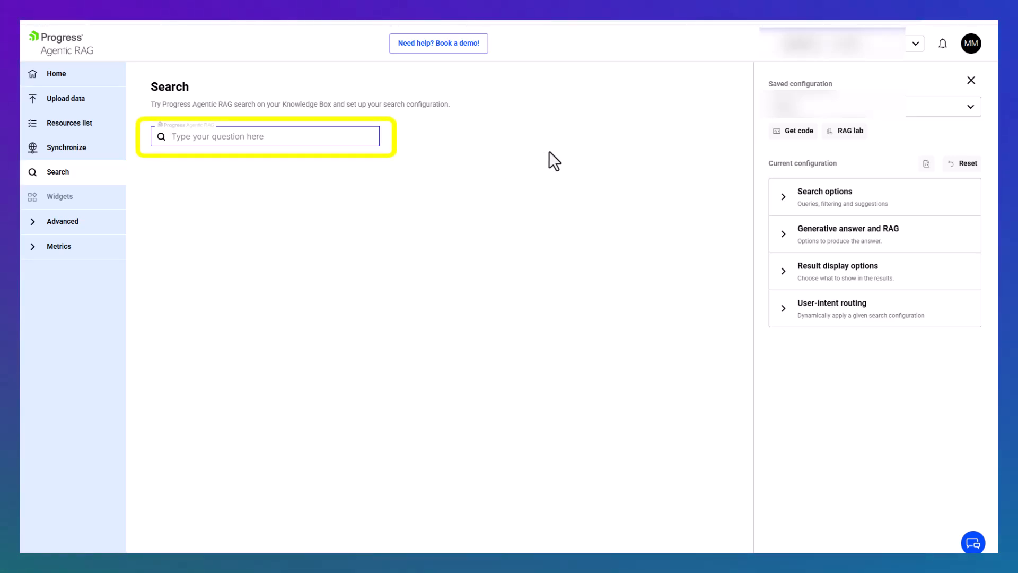
Step: Ask the knowledge box "What is the release date of star wars?"
{"action": "type", "text": "Wha"}
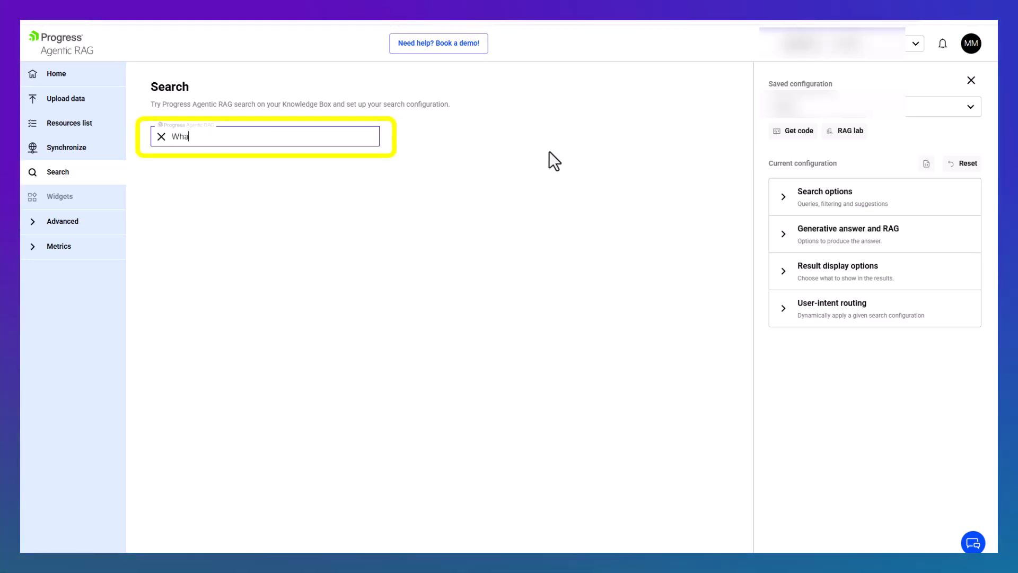
{"action": "type", "text": "t is the releas"}
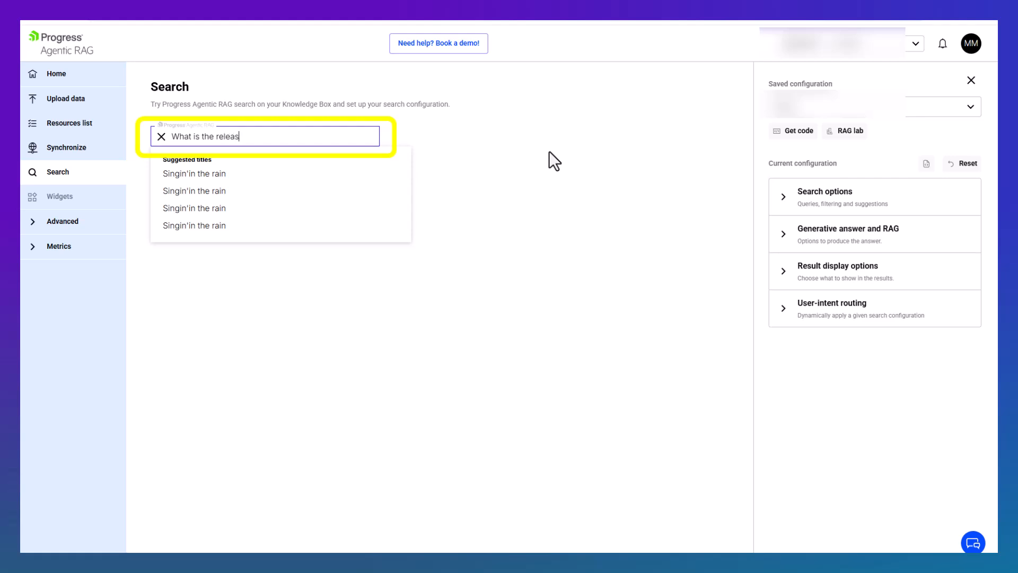
{"action": "type", "text": "e date of sta"}
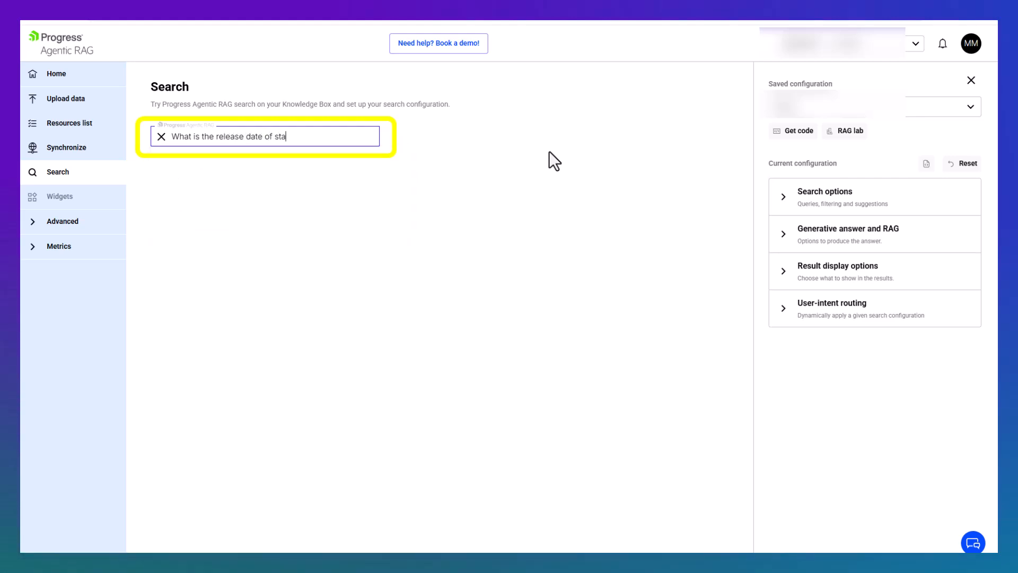
{"action": "type", "text": "r wars?"}
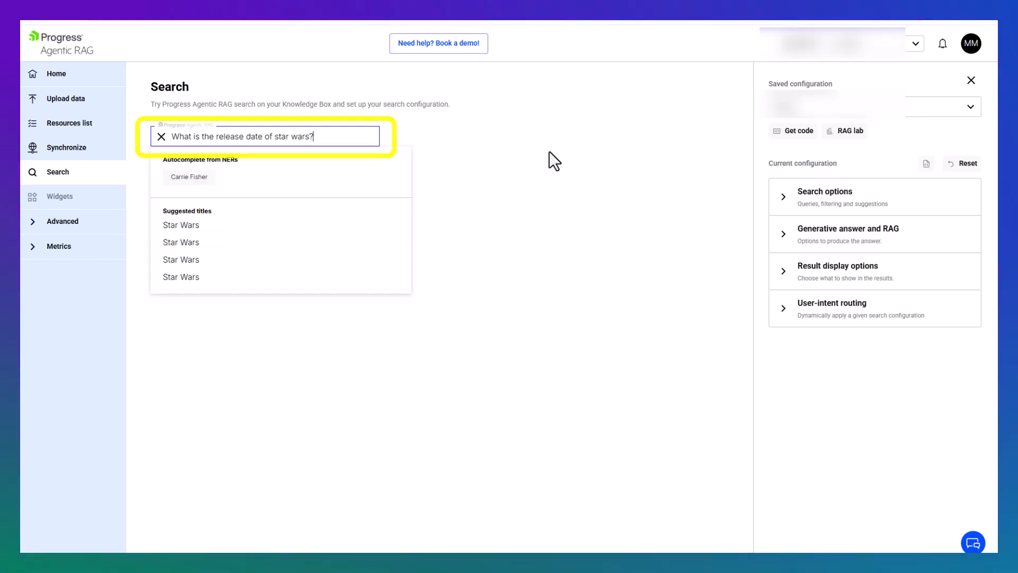
{"action": "key", "text": "Return"}
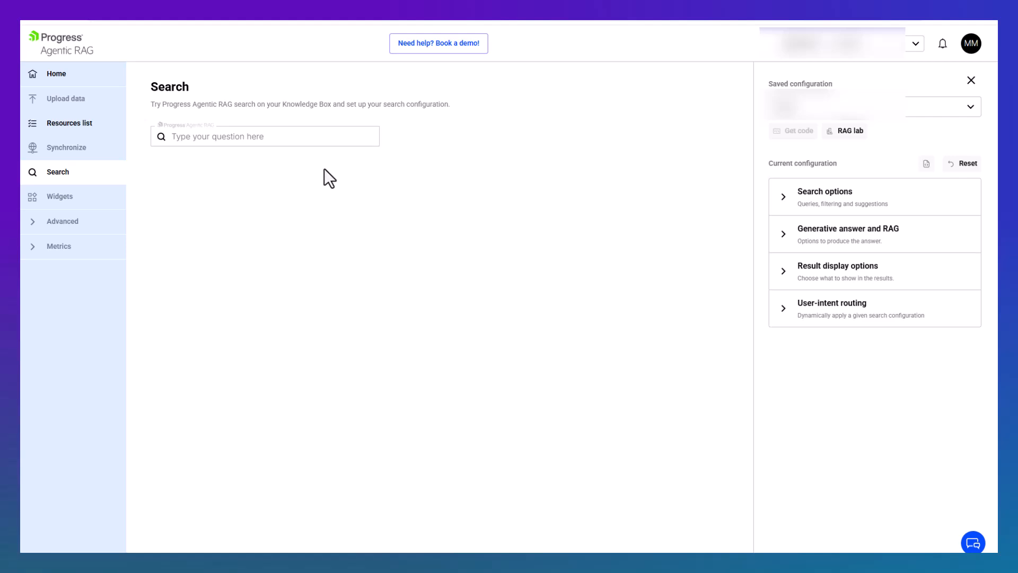
Step: Ask the knowledge box "Does one of the main actors in "Singin’ in the rain" have a child that was in Star Wars movies?"
{"action": "left_click", "coordinate": [307, 142]}
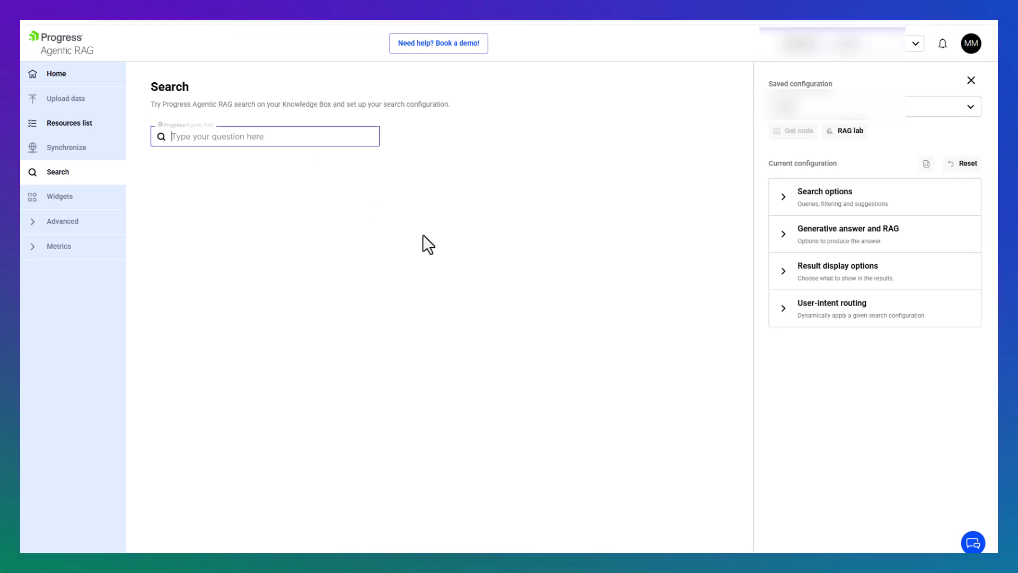
{"action": "type", "text": "Does one of the main actors in \"Singin’ in the rain\" have a child that was in Star Wars movies?"}
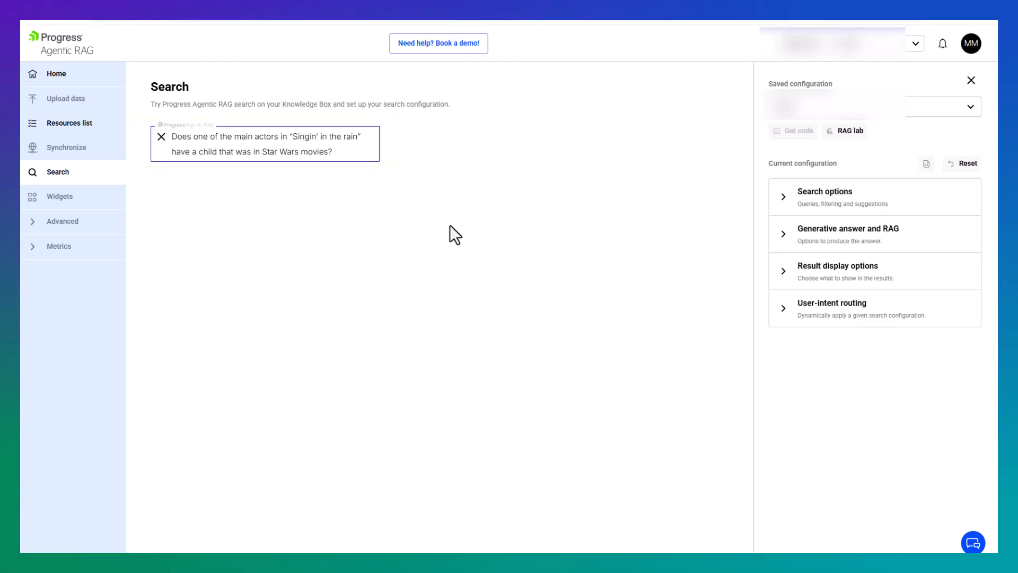
{"action": "key", "text": "Return"}
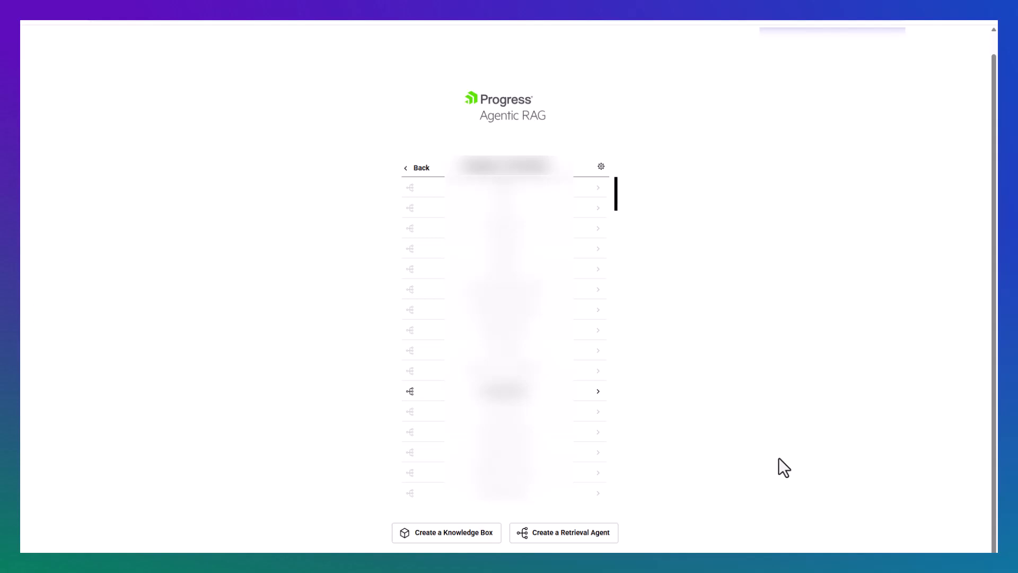
Step: Create a retrieval agent named "test" hosted in the USA (AWS) region and open it
{"action": "left_click", "coordinate": [586, 533]}
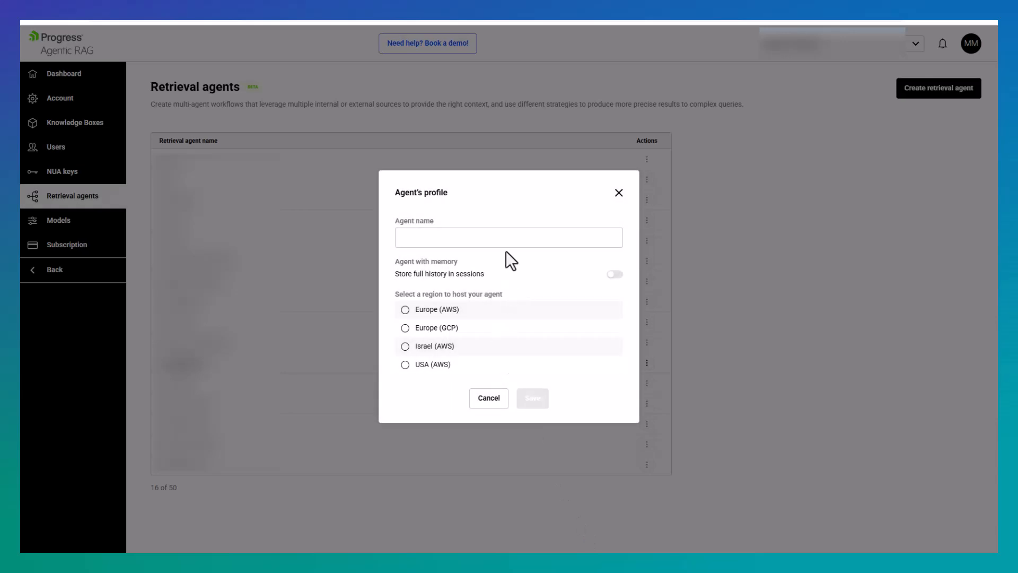
{"action": "left_click", "coordinate": [506, 237]}
{"action": "type", "text": "test"}
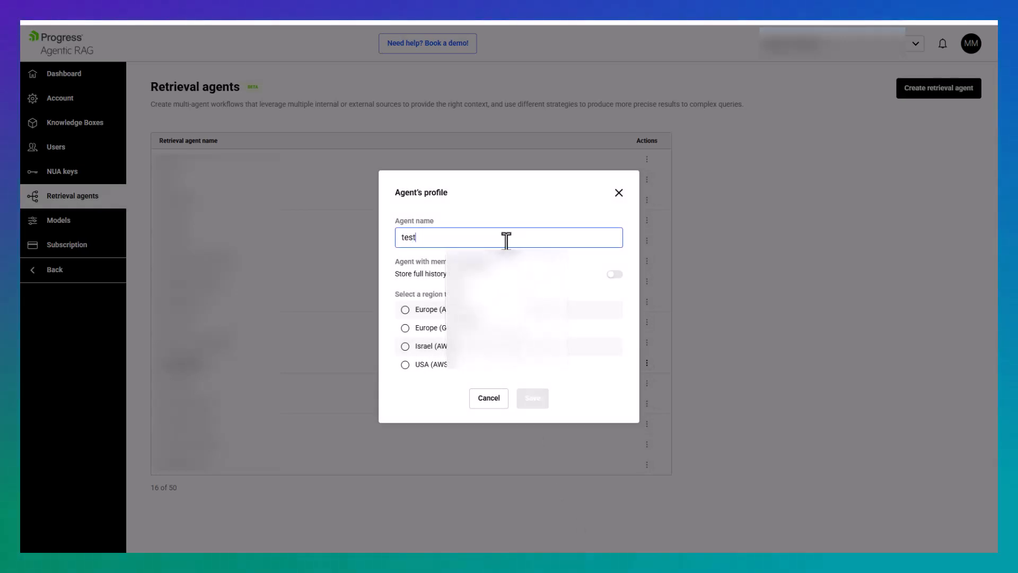
{"action": "left_click", "coordinate": [569, 211]}
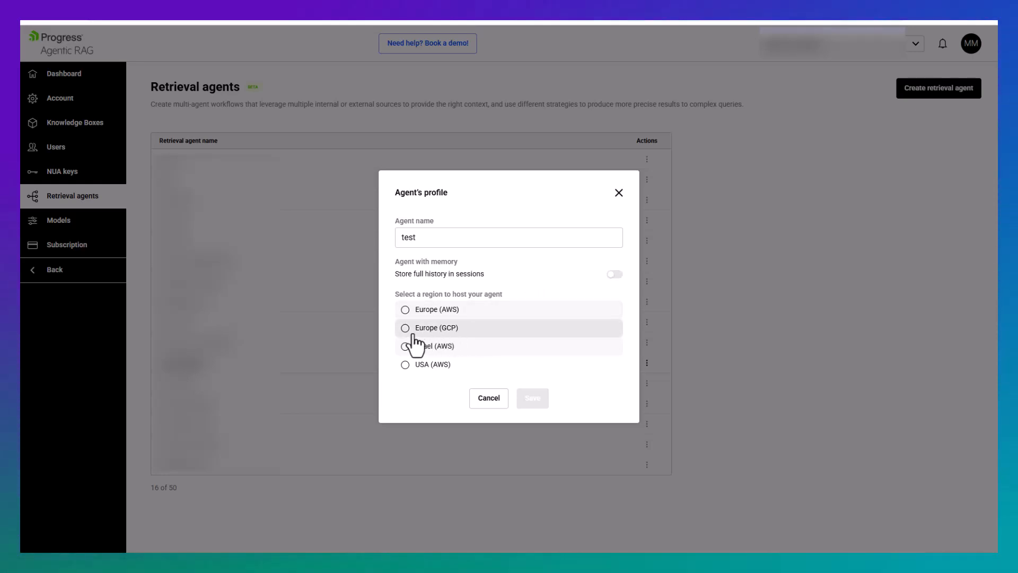
{"action": "left_click", "coordinate": [417, 365]}
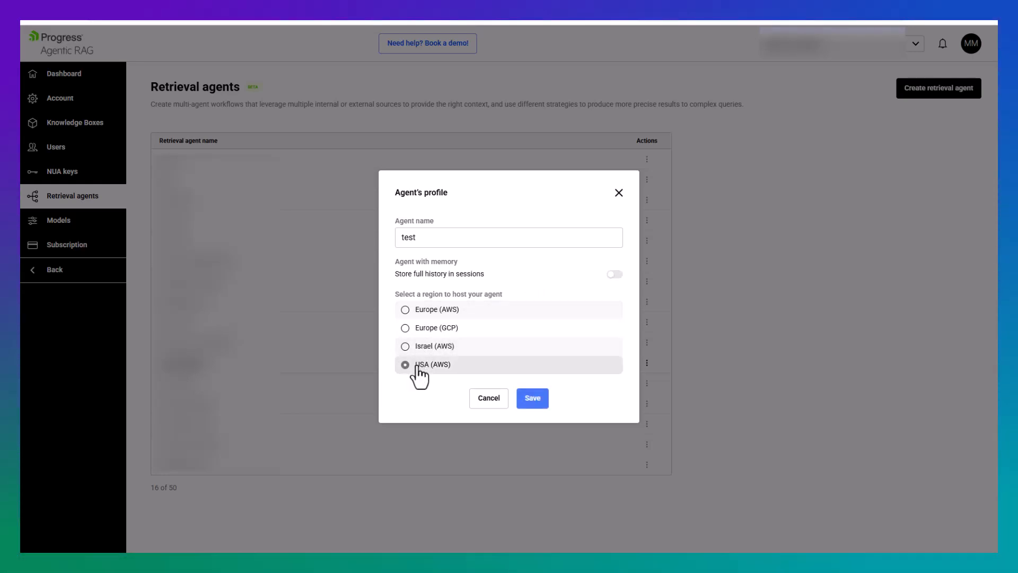
{"action": "left_click", "coordinate": [532, 399]}
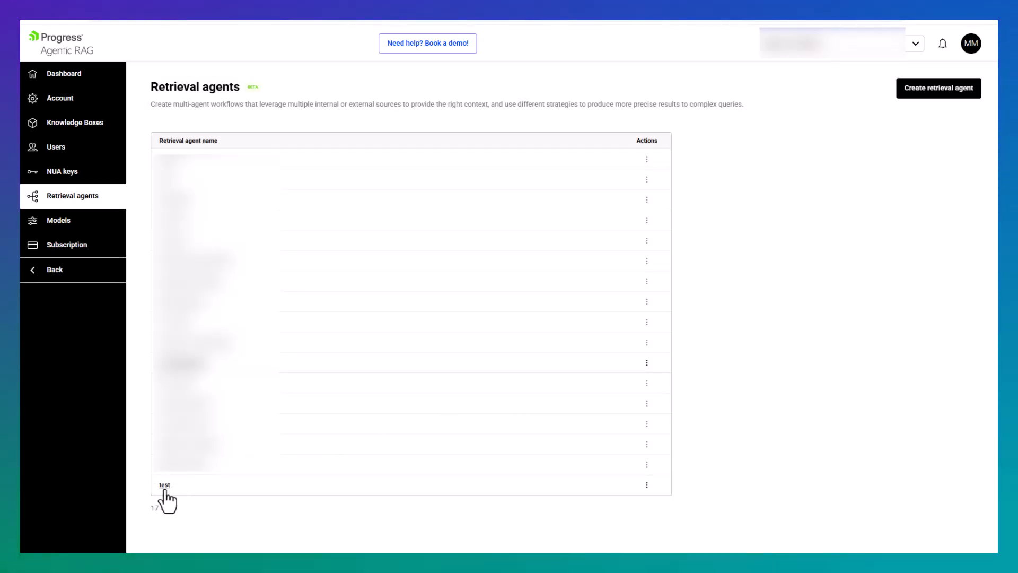
{"action": "left_click", "coordinate": [166, 488]}
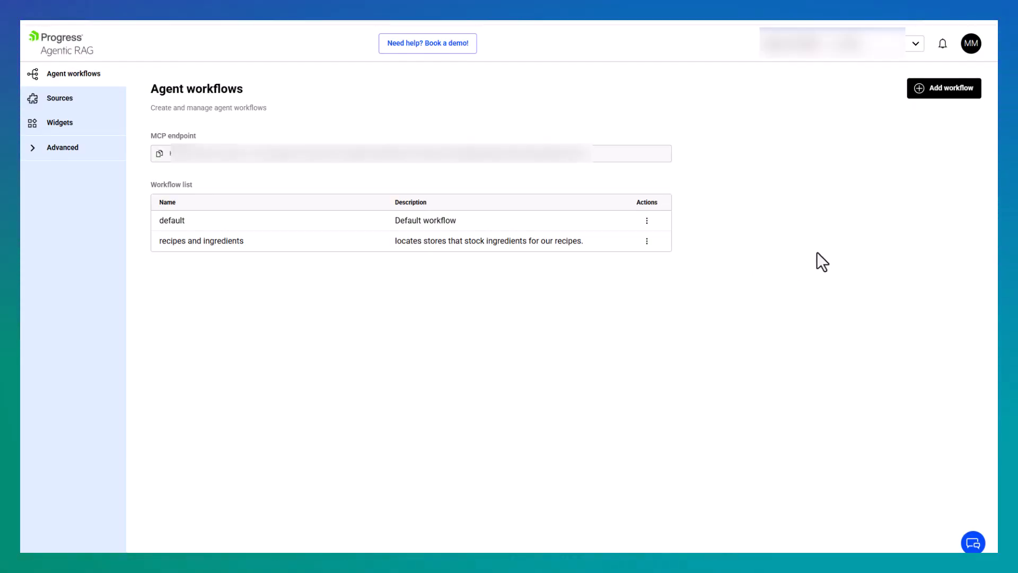
Step: Add and open a workflow named "movie and actors workflow" with the description "A workflow for accessing movie and actor information."
{"action": "left_click", "coordinate": [921, 101]}
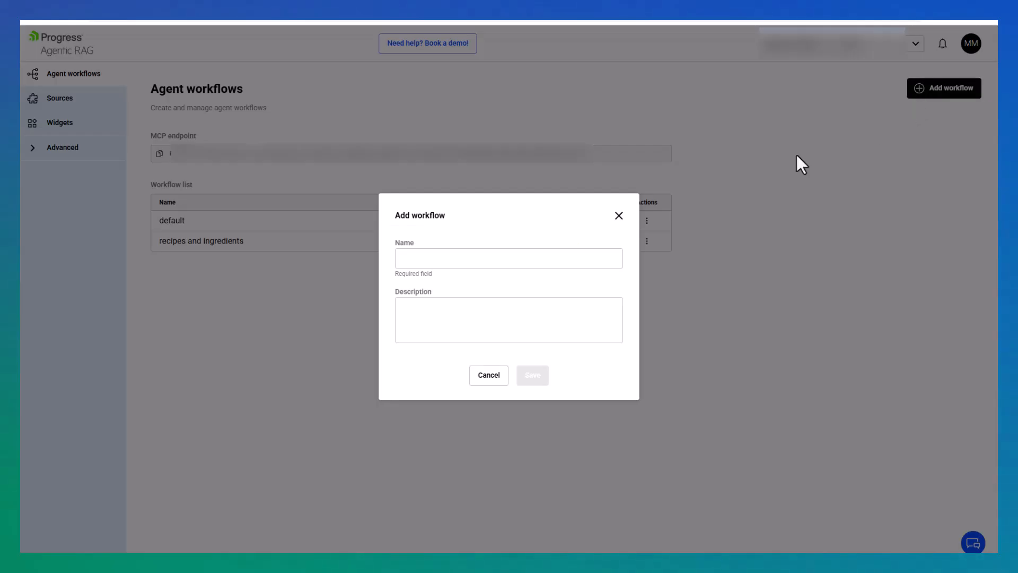
{"action": "left_click", "coordinate": [426, 261]}
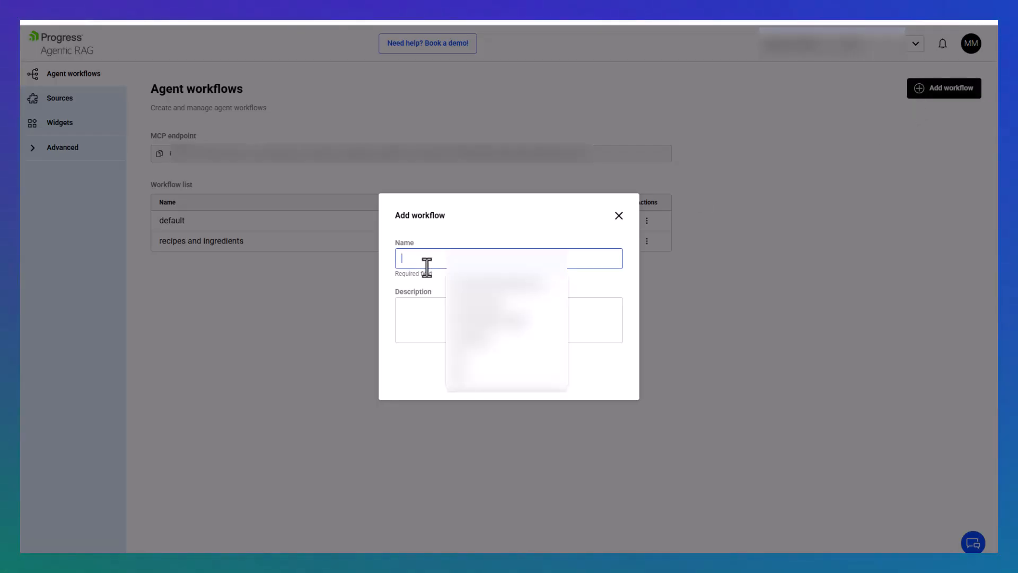
{"action": "type", "text": "mo"}
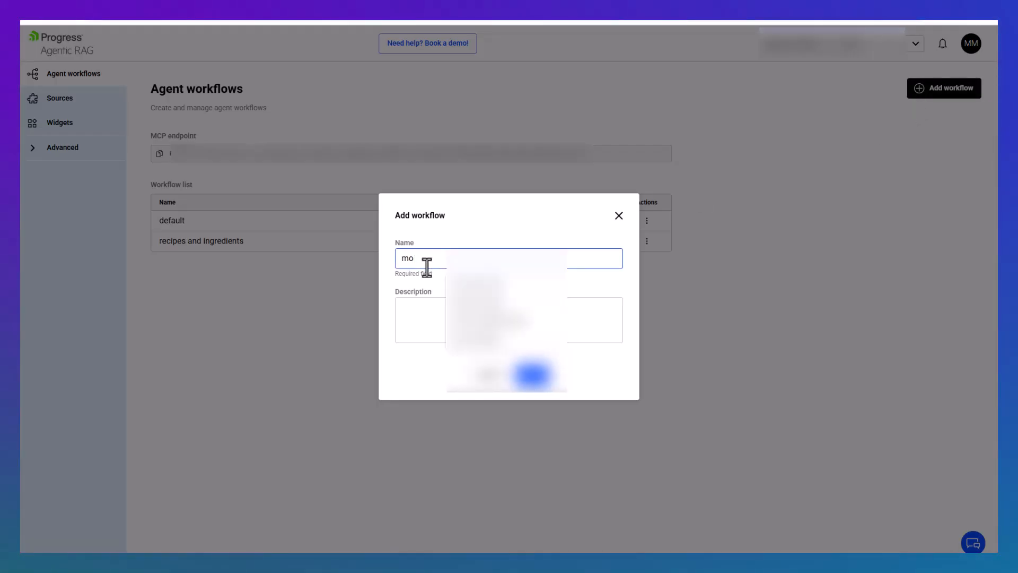
{"action": "type", "text": "vie and a"}
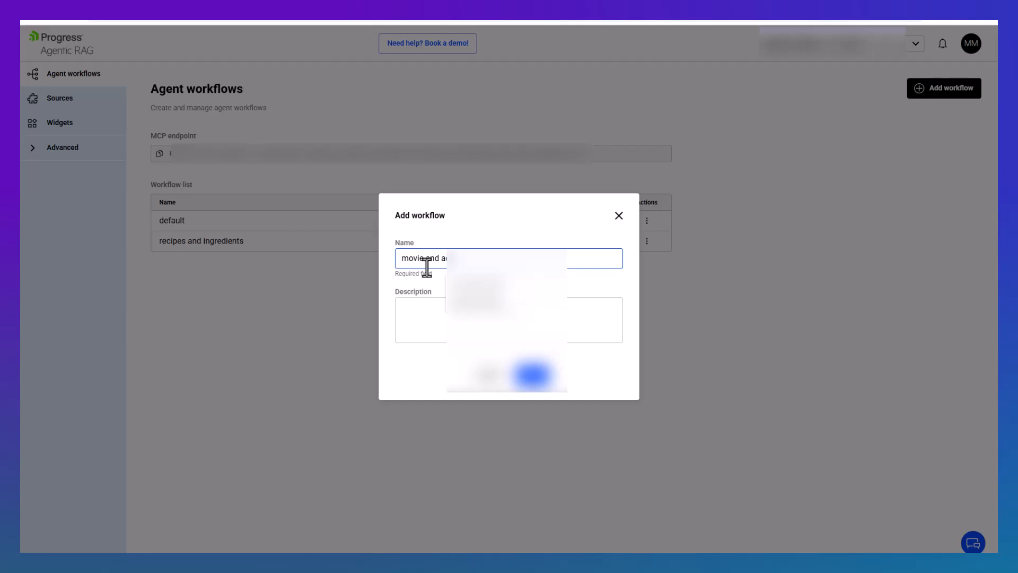
{"action": "type", "text": "ctors workflow"}
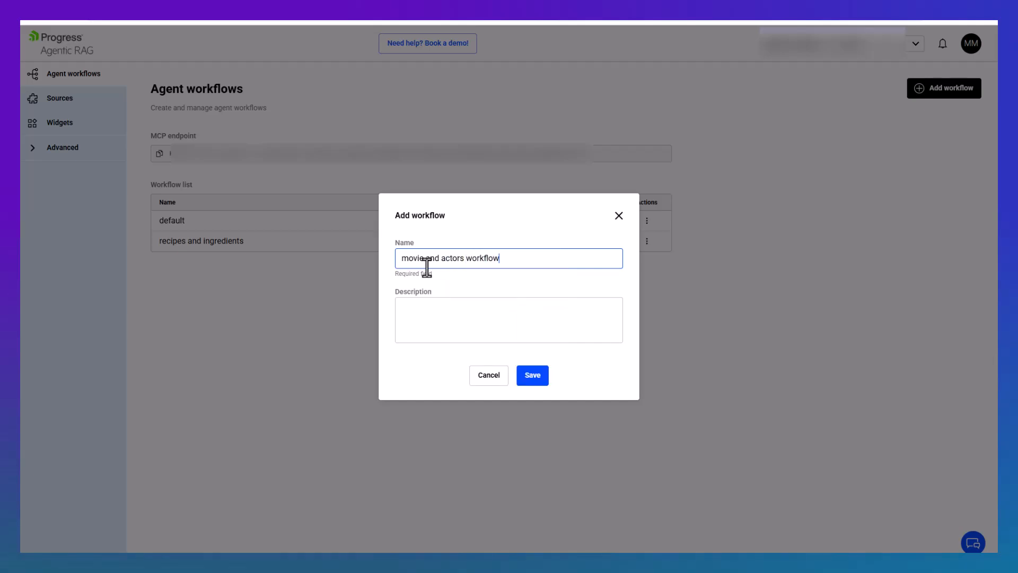
{"action": "left_click", "coordinate": [431, 328]}
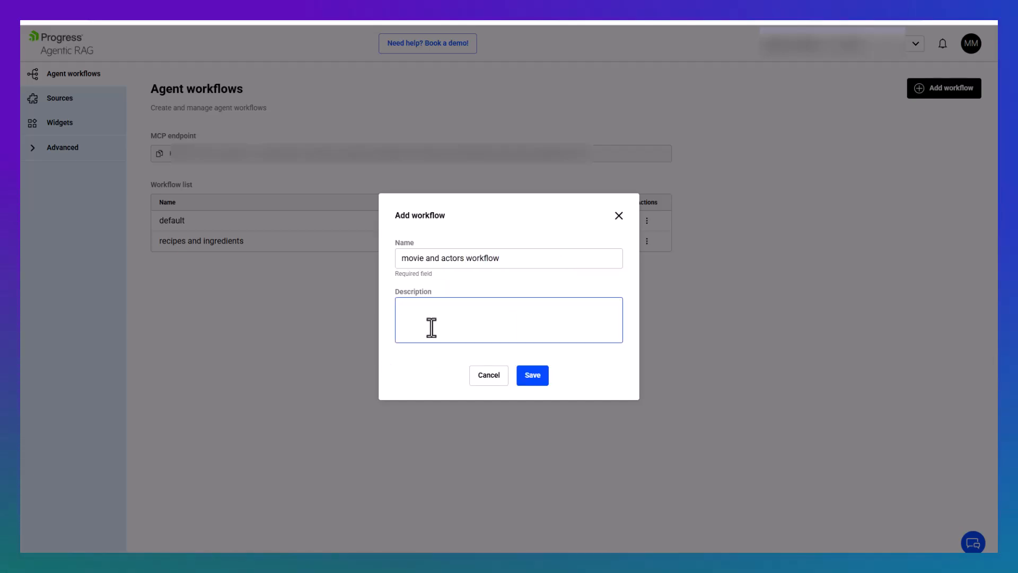
{"action": "type", "text": "A workflow for"}
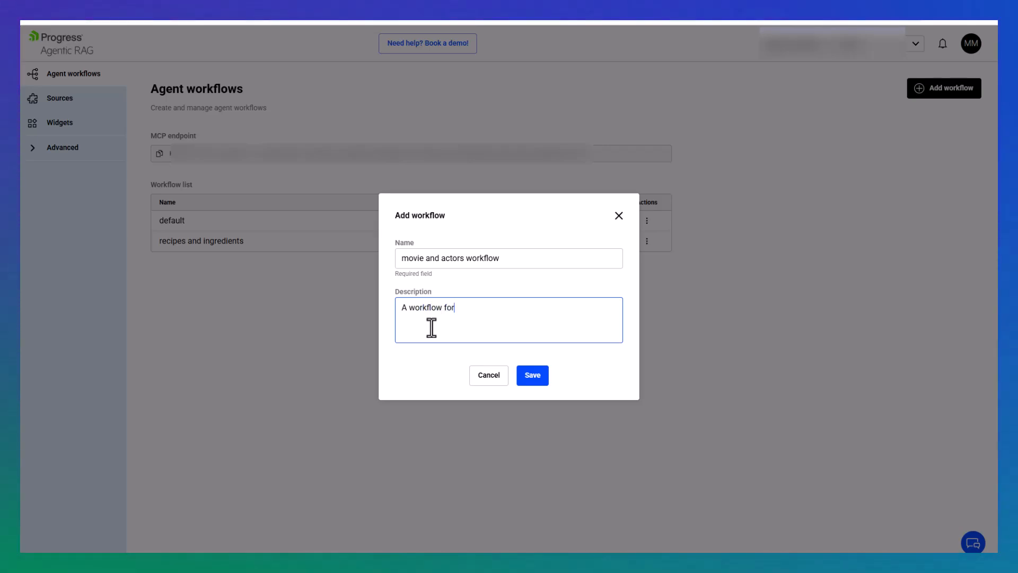
{"action": "type", "text": " accessing "}
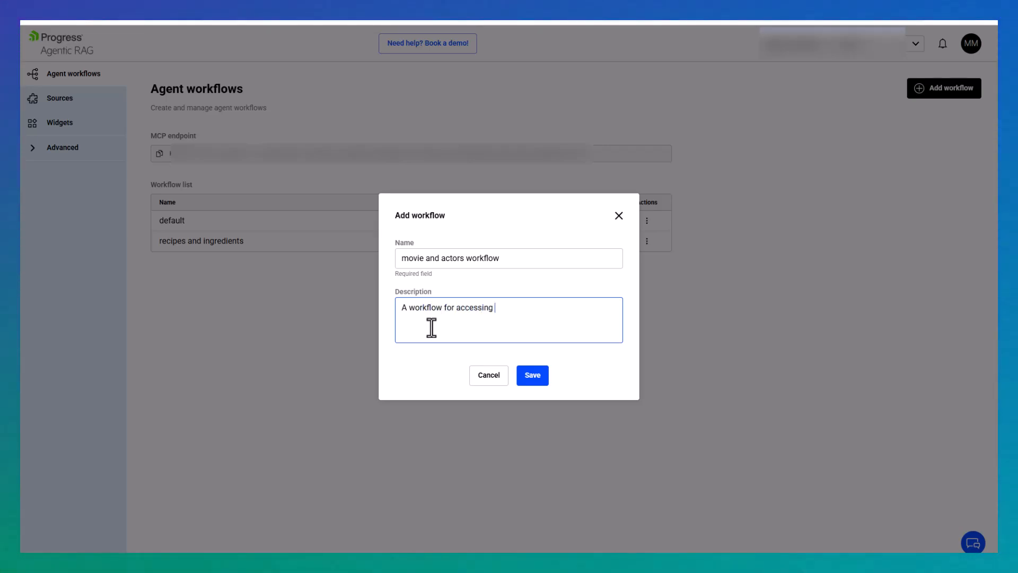
{"action": "type", "text": "movie and ac"}
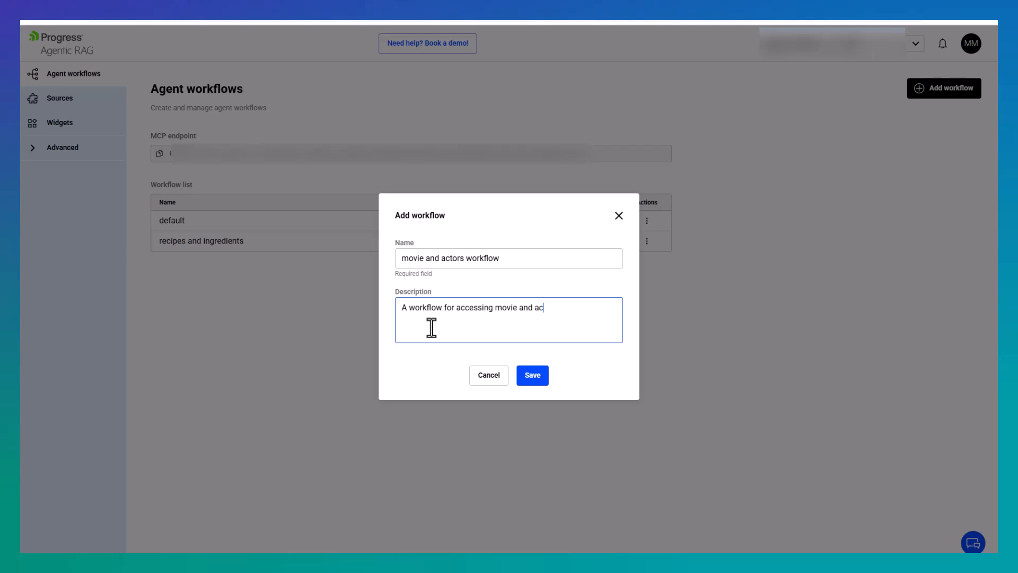
{"action": "type", "text": "tor information."}
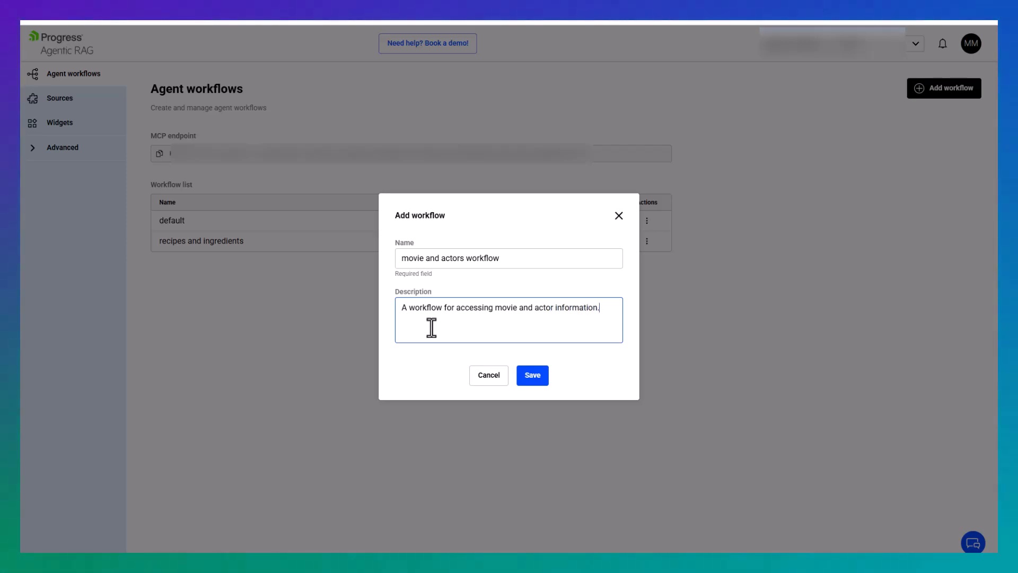
{"action": "left_click", "coordinate": [535, 379]}
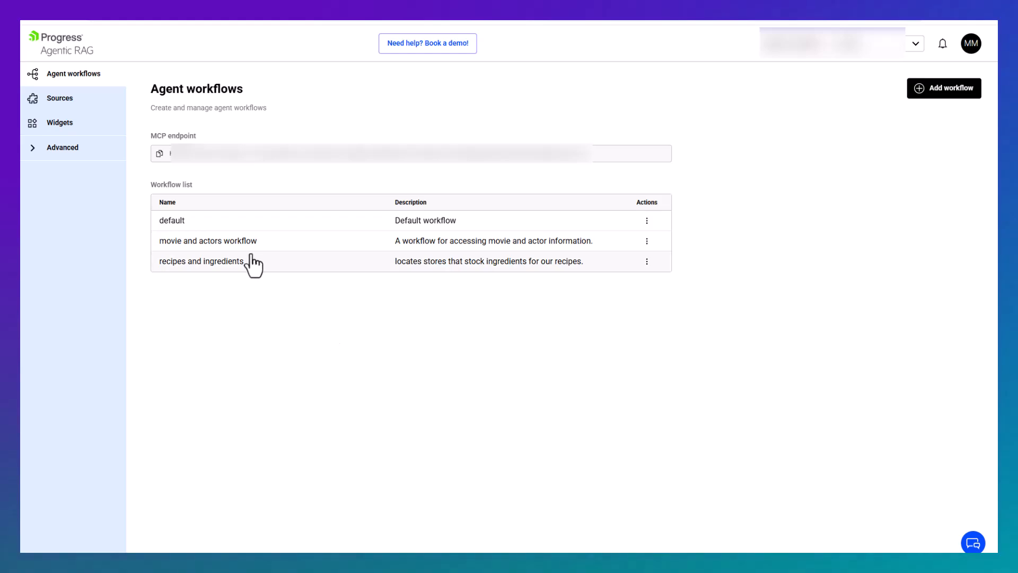
{"action": "left_click", "coordinate": [237, 241]}
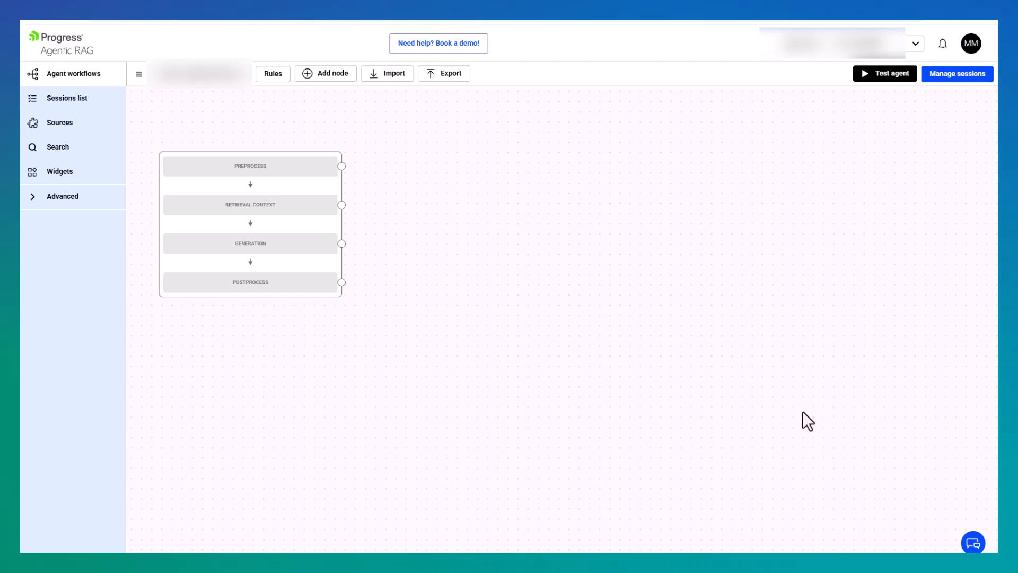
Step: Add a Rephrase Query node to the workflow's Preprocess stage and delete it again
{"action": "left_click", "coordinate": [342, 167]}
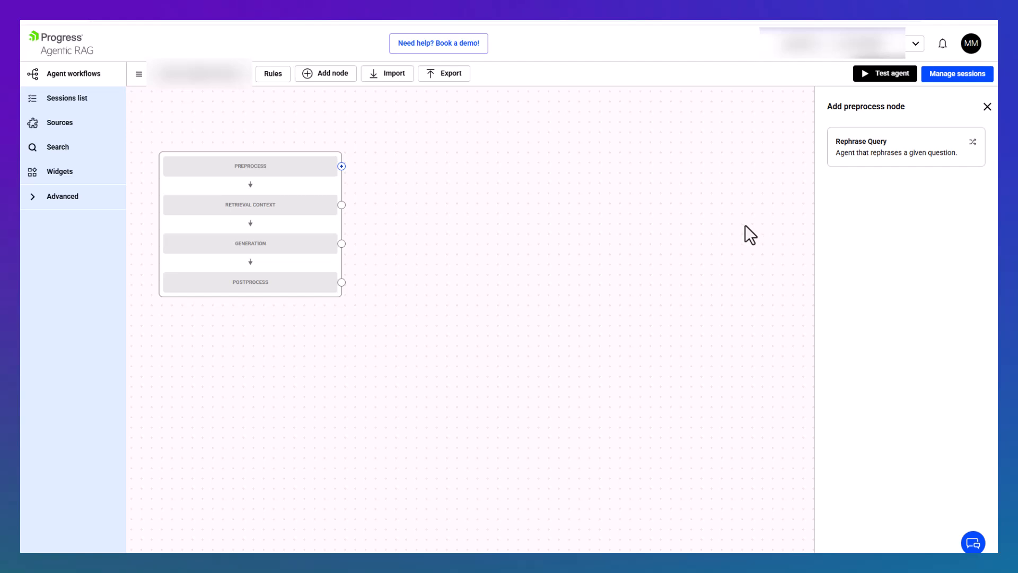
{"action": "left_click", "coordinate": [895, 159]}
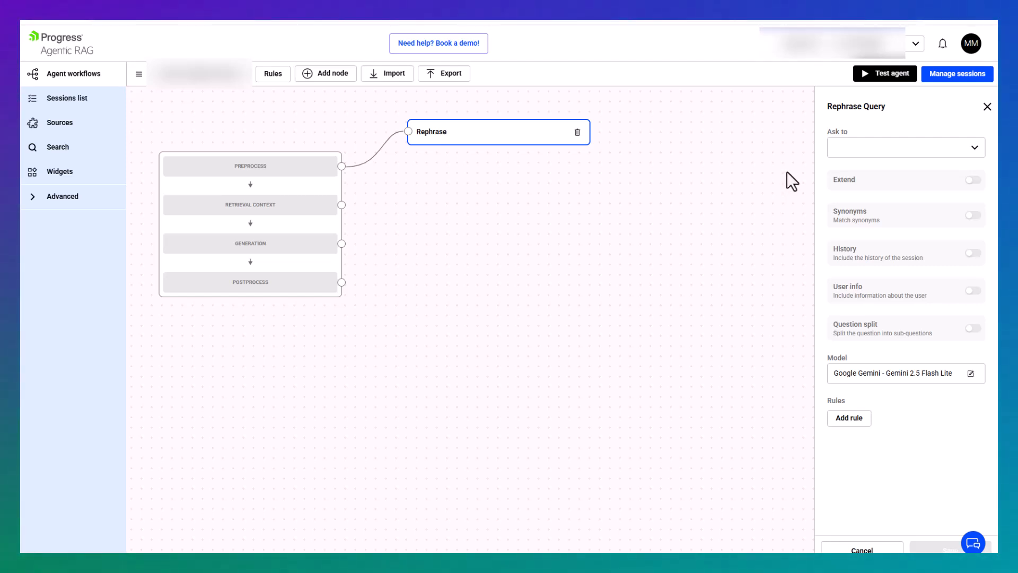
{"action": "left_click", "coordinate": [988, 107]}
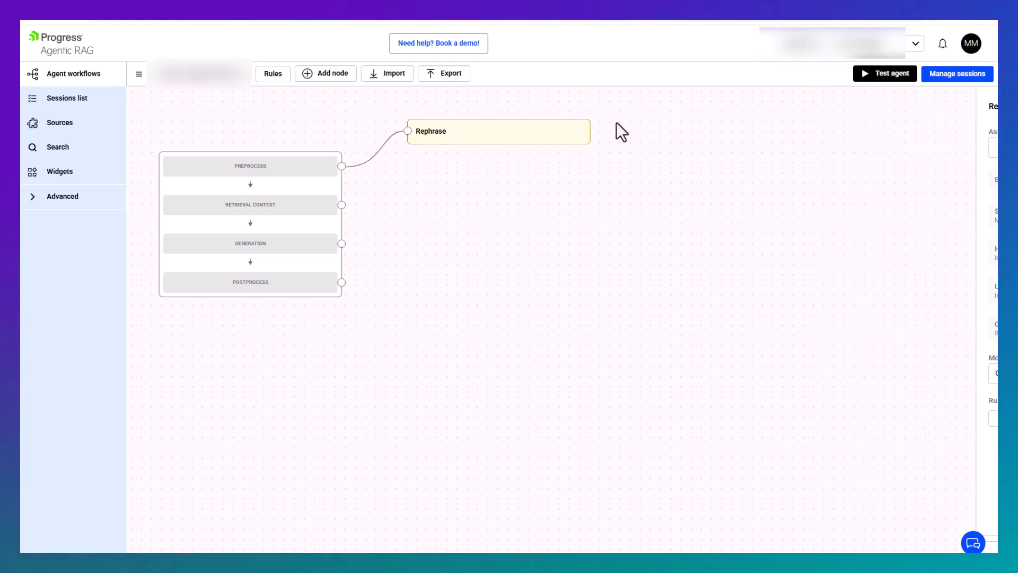
{"action": "left_click", "coordinate": [562, 132]}
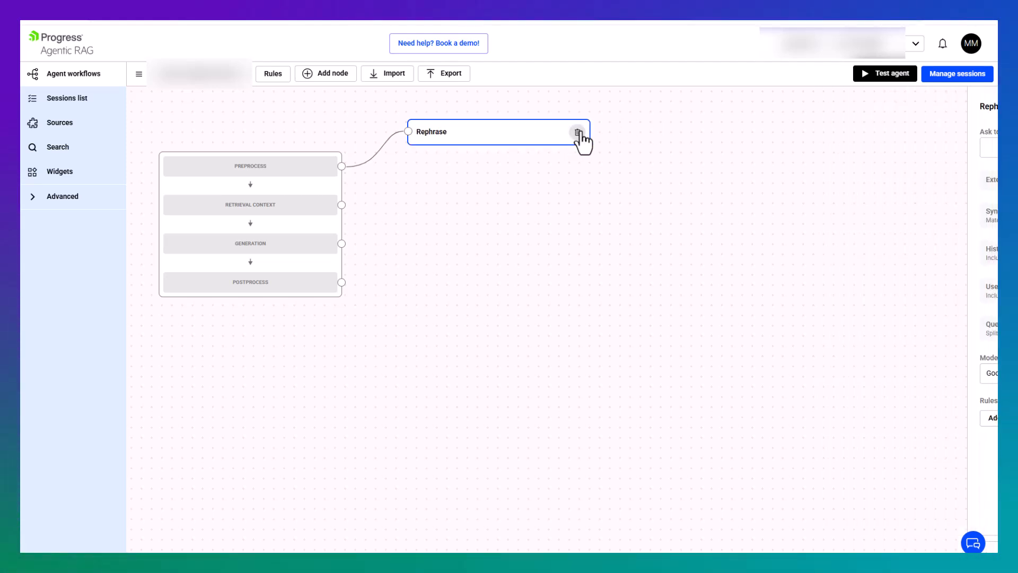
{"action": "left_click", "coordinate": [578, 132]}
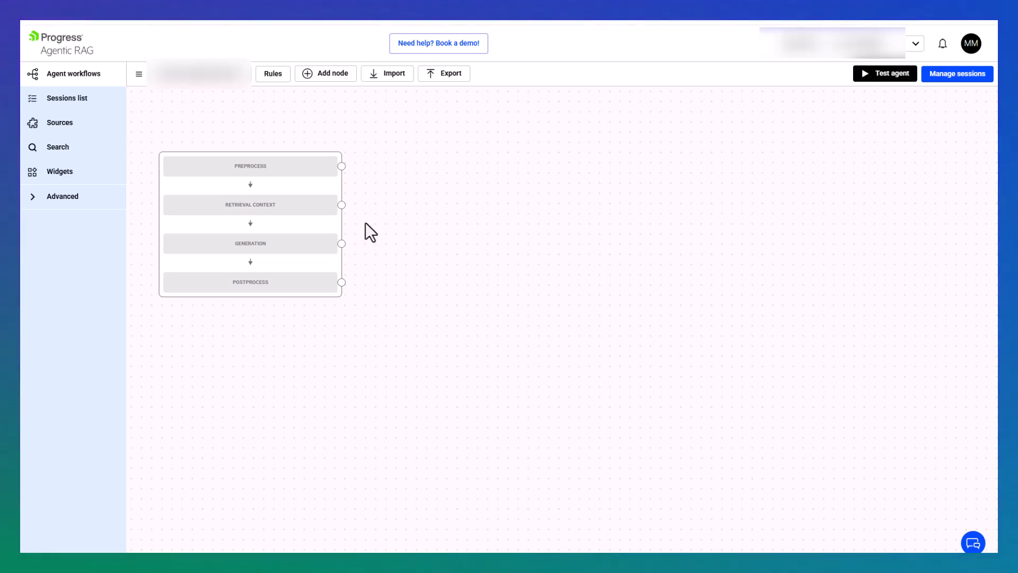
Step: Add a Smart Agent node to the Retrieval Context stage, review its settings and save it with the defaults
{"action": "left_click", "coordinate": [342, 206]}
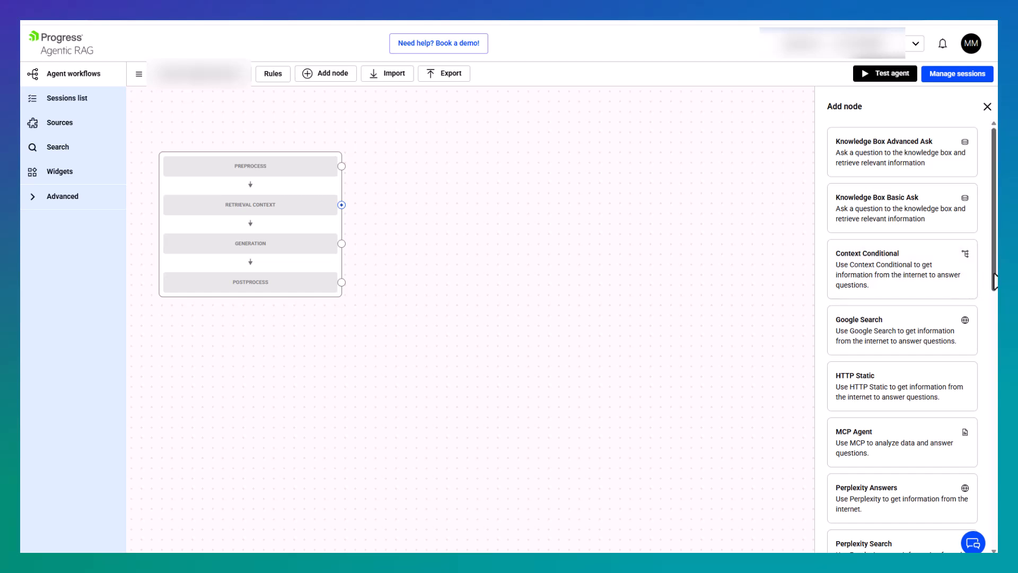
{"action": "left_click_drag", "start_coordinate": [995, 281], "coordinate": [989, 381]}
{"action": "left_click", "coordinate": [916, 405]}
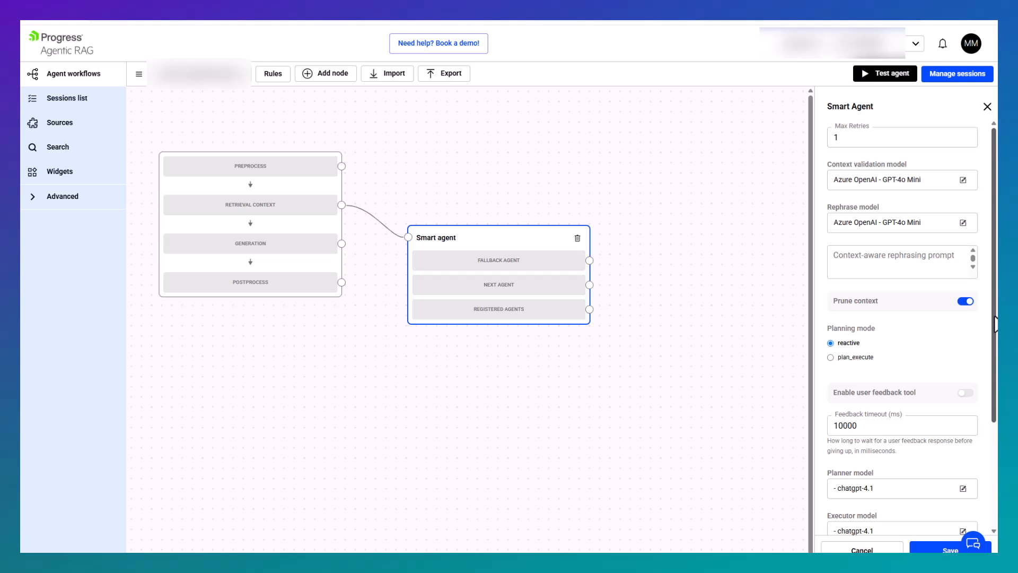
{"action": "scroll", "coordinate": [985, 380], "scroll_direction": "down", "scroll_amount": 3}
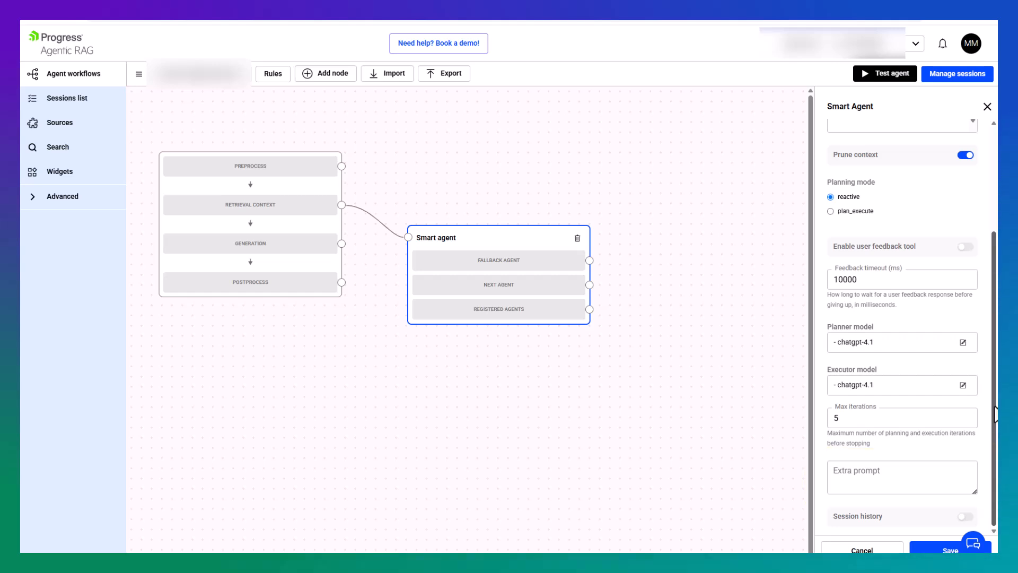
{"action": "scroll", "coordinate": [996, 414], "scroll_direction": "up", "scroll_amount": 3}
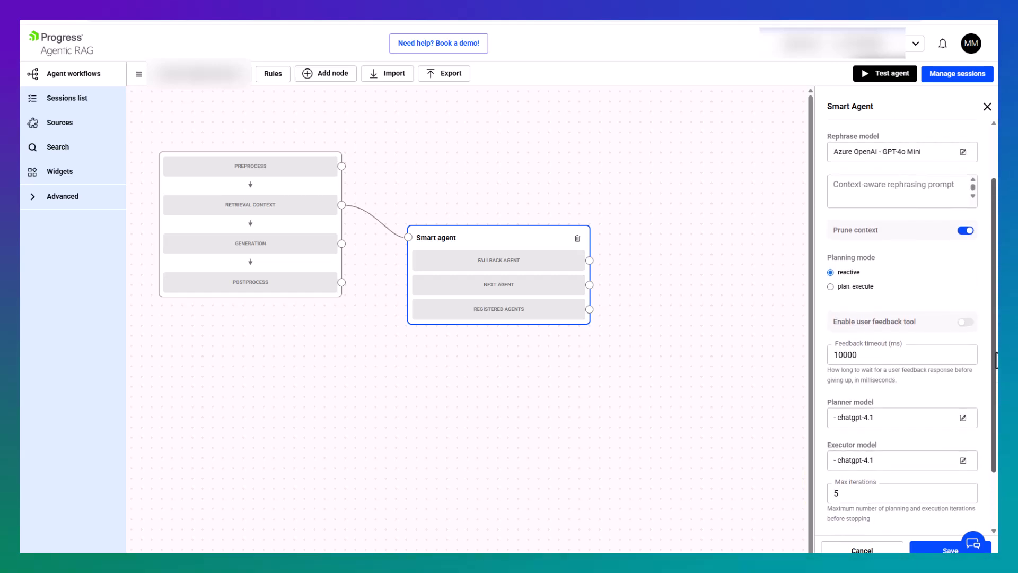
{"action": "left_click_drag", "start_coordinate": [994, 313], "coordinate": [993, 300]}
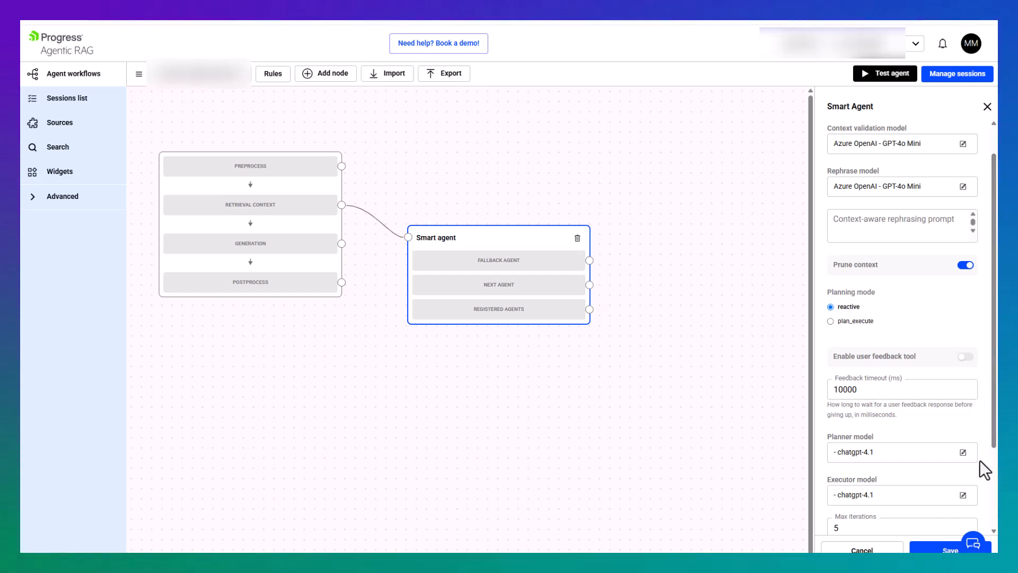
{"action": "left_click", "coordinate": [947, 550]}
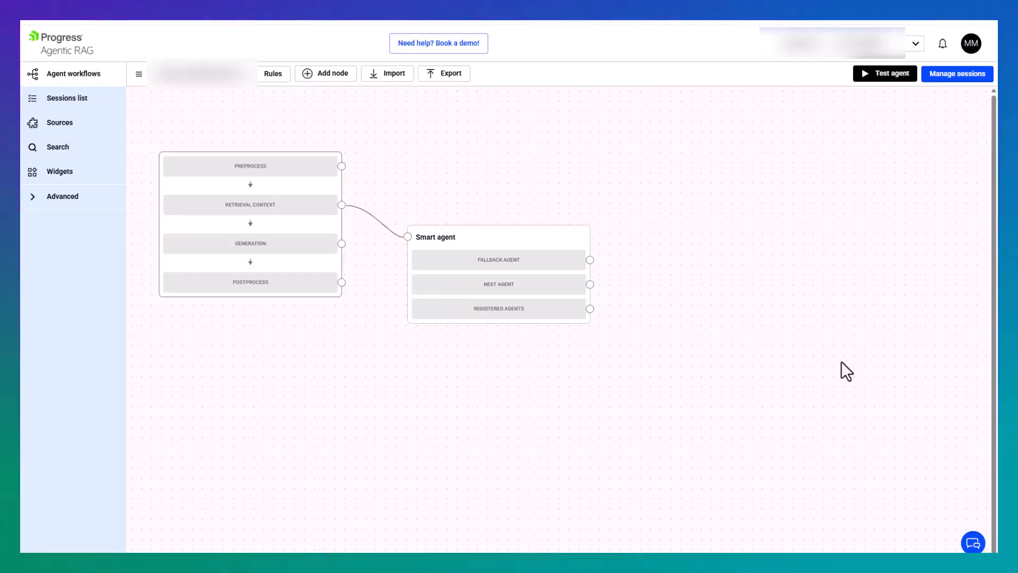
Step: Add a Knowledge Box Basic Ask node as a registered agent of the Smart Agent, described as "Information about movies and actors."
{"action": "left_click", "coordinate": [590, 311]}
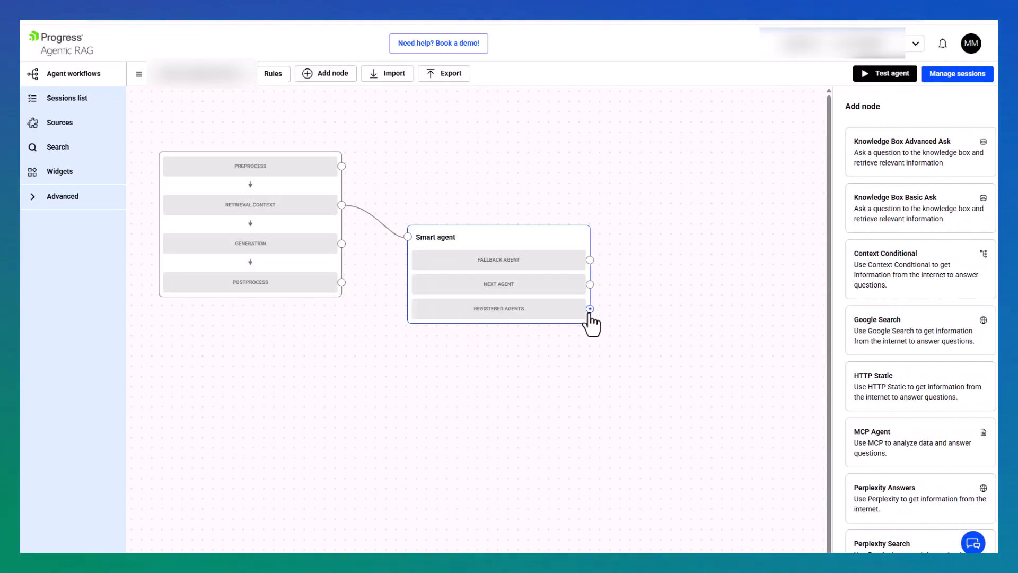
{"action": "left_click", "coordinate": [903, 223]}
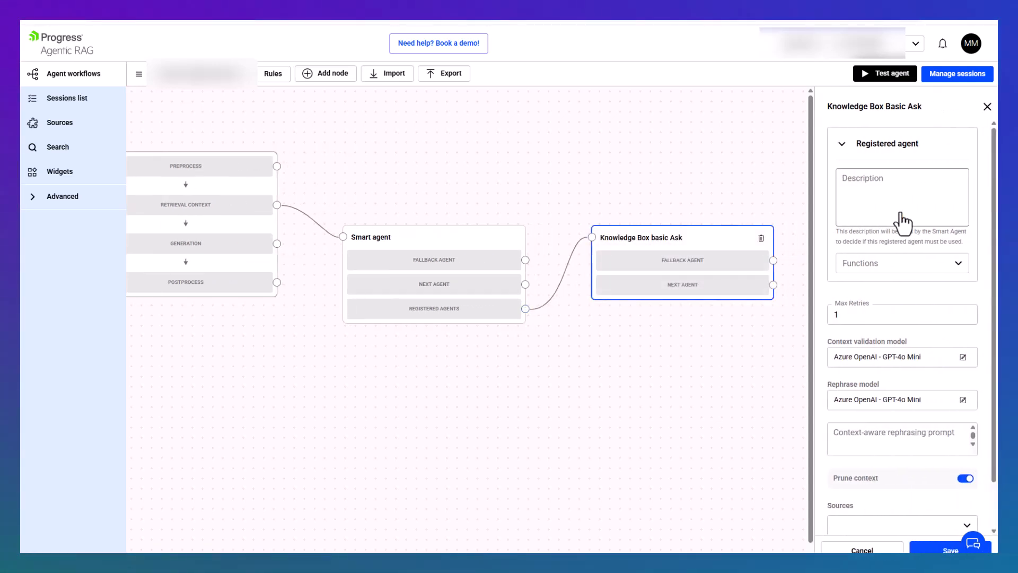
{"action": "left_click", "coordinate": [907, 202]}
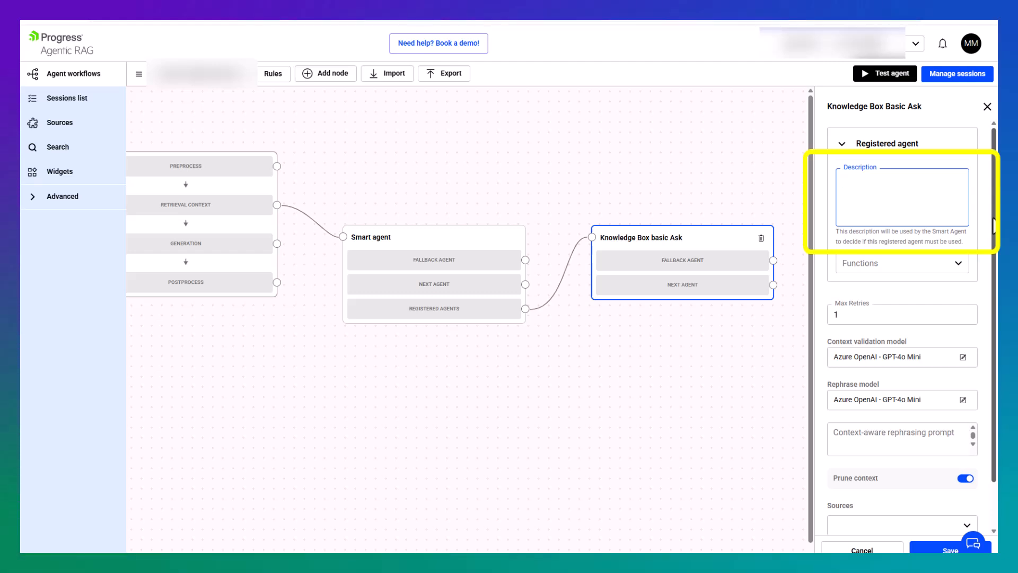
{"action": "type", "text": "Information about movies and a"}
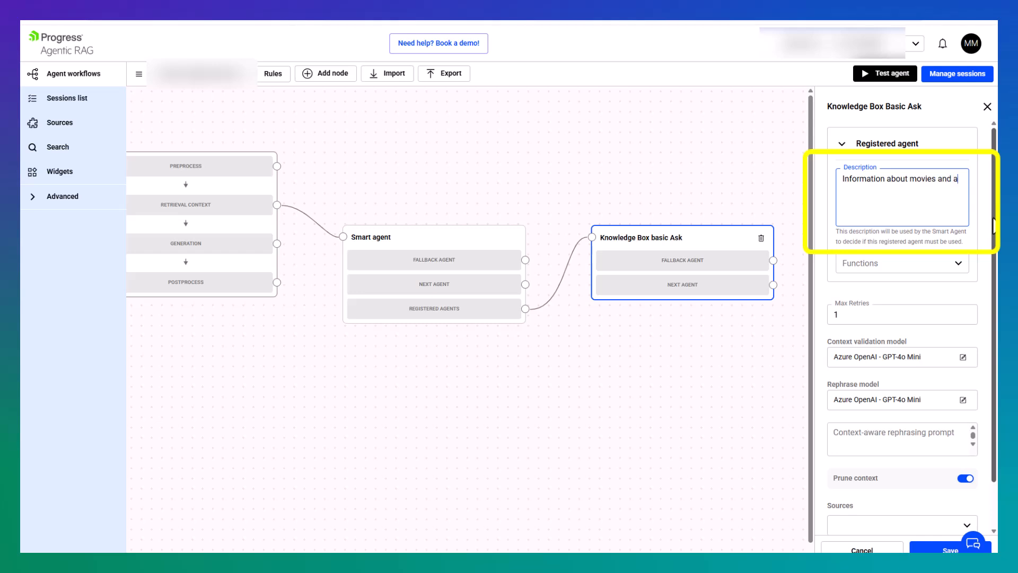
{"action": "type", "text": "ctors."}
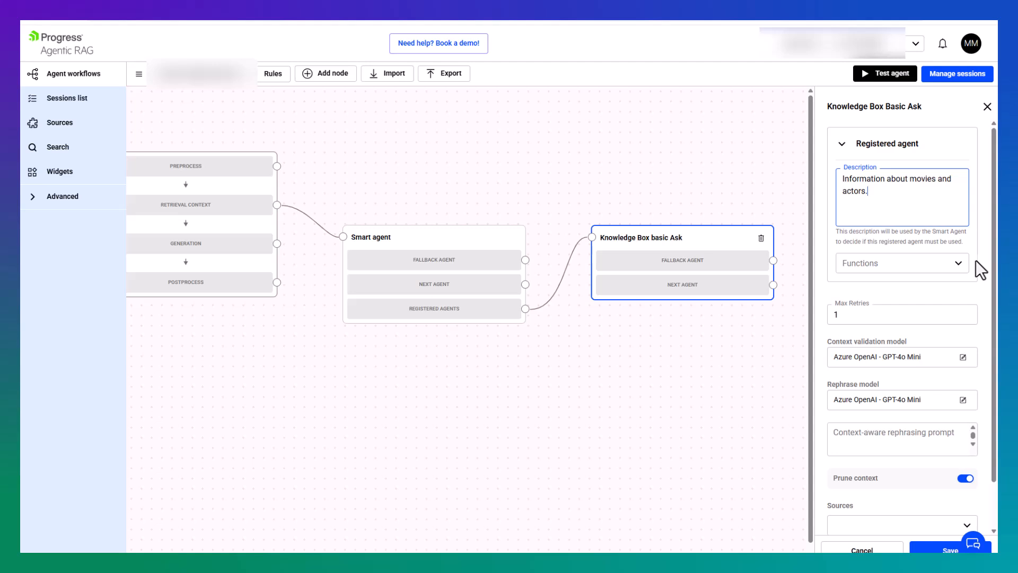
Step: Assign the ask_agent function and the movies-kb source to the Knowledge Box Basic Ask node and save it
{"action": "left_click", "coordinate": [960, 263]}
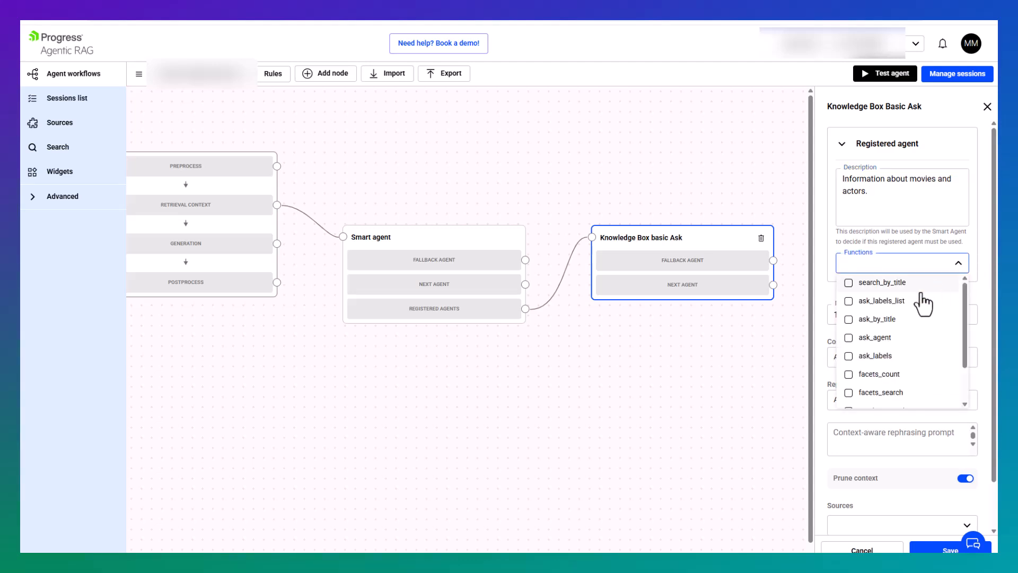
{"action": "left_click", "coordinate": [894, 338]}
{"action": "left_click", "coordinate": [981, 294]}
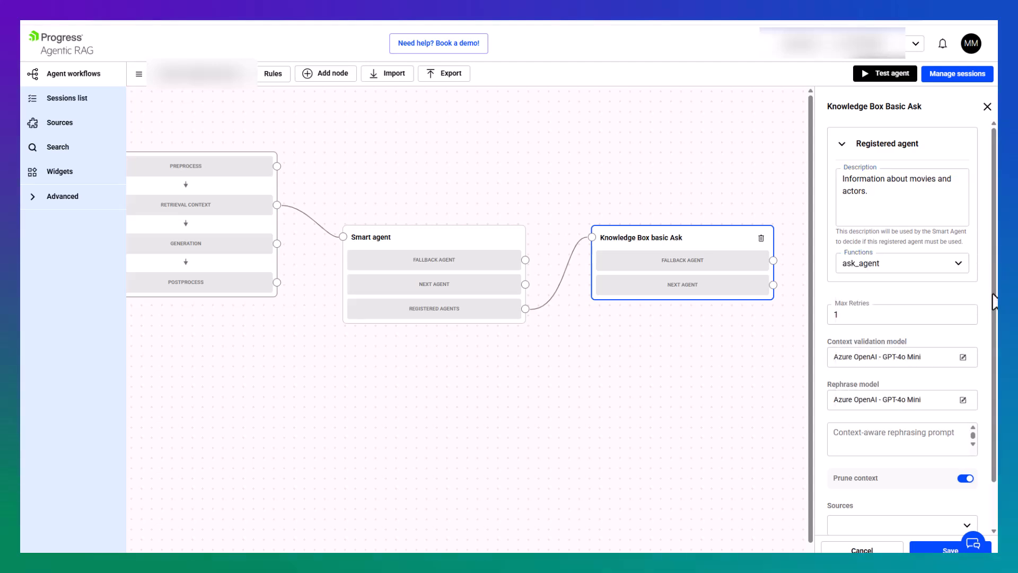
{"action": "scroll", "coordinate": [993, 318], "scroll_direction": "down", "scroll_amount": 2}
{"action": "left_click", "coordinate": [950, 482]}
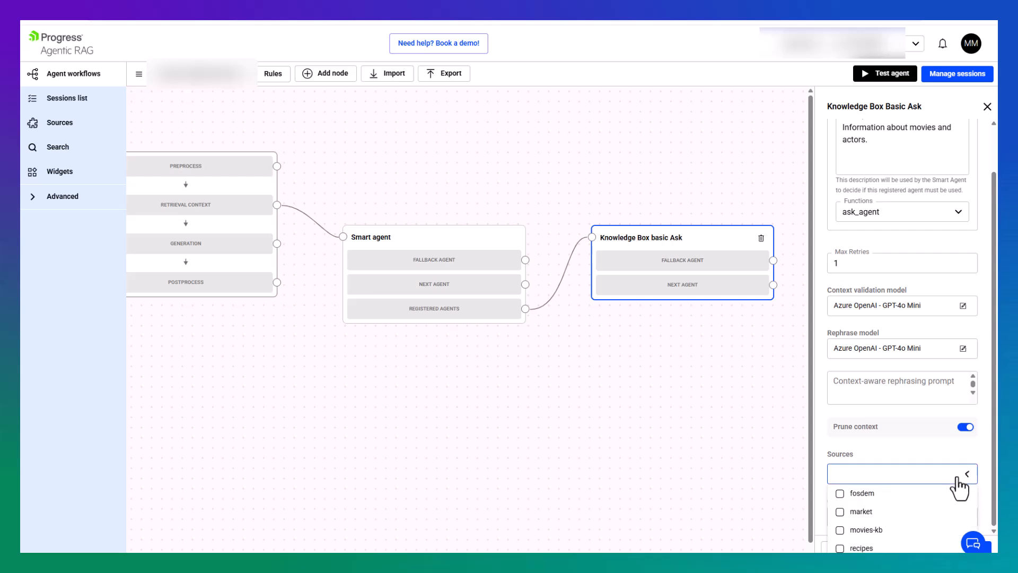
{"action": "left_click", "coordinate": [904, 530]}
{"action": "left_click", "coordinate": [985, 473]}
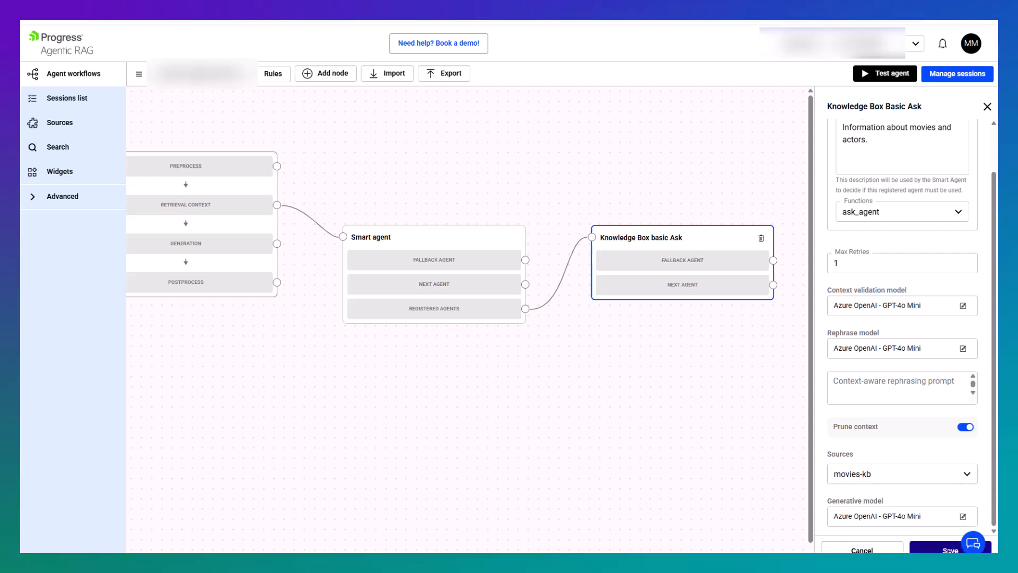
{"action": "left_click", "coordinate": [938, 550]}
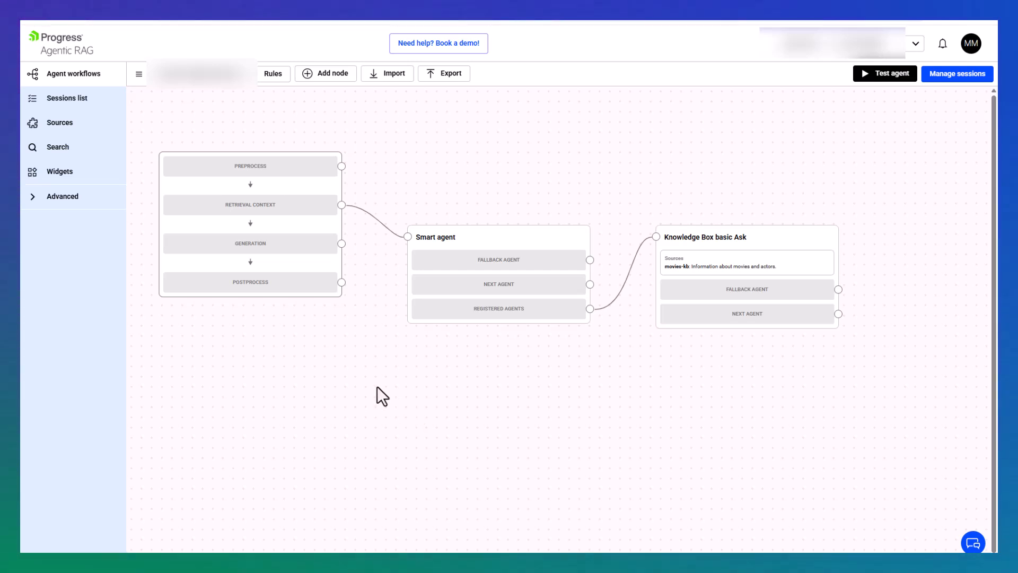
Step: Add a Summarize node to the Generation stage and save it with its default settings
{"action": "left_click", "coordinate": [342, 243]}
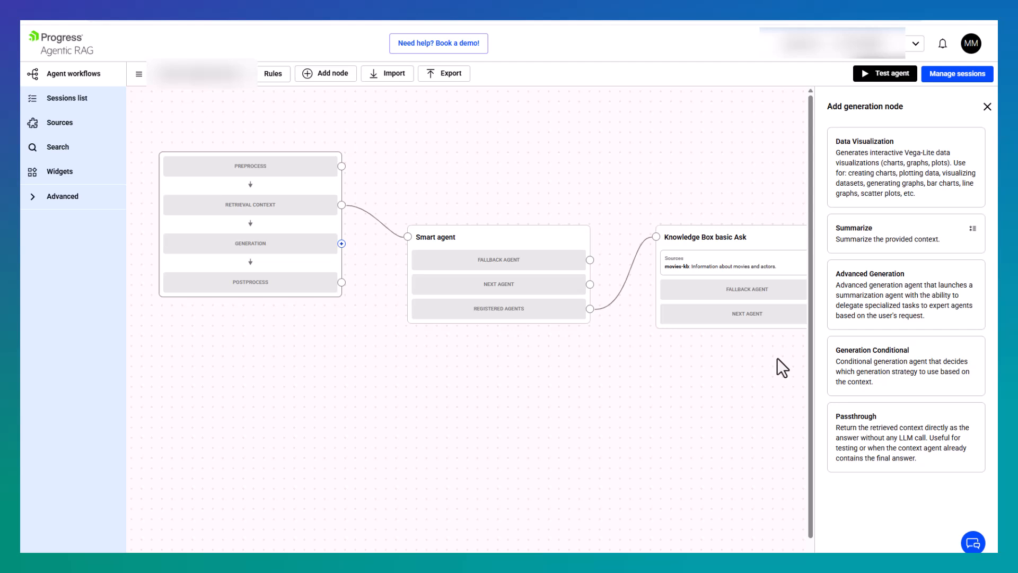
{"action": "left_click", "coordinate": [879, 230]}
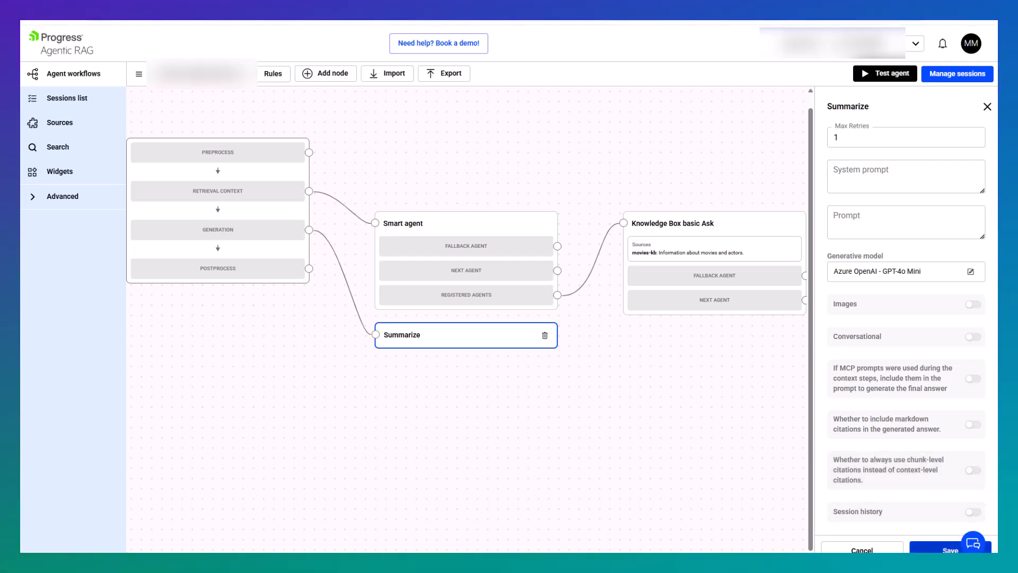
{"action": "left_click", "coordinate": [930, 548]}
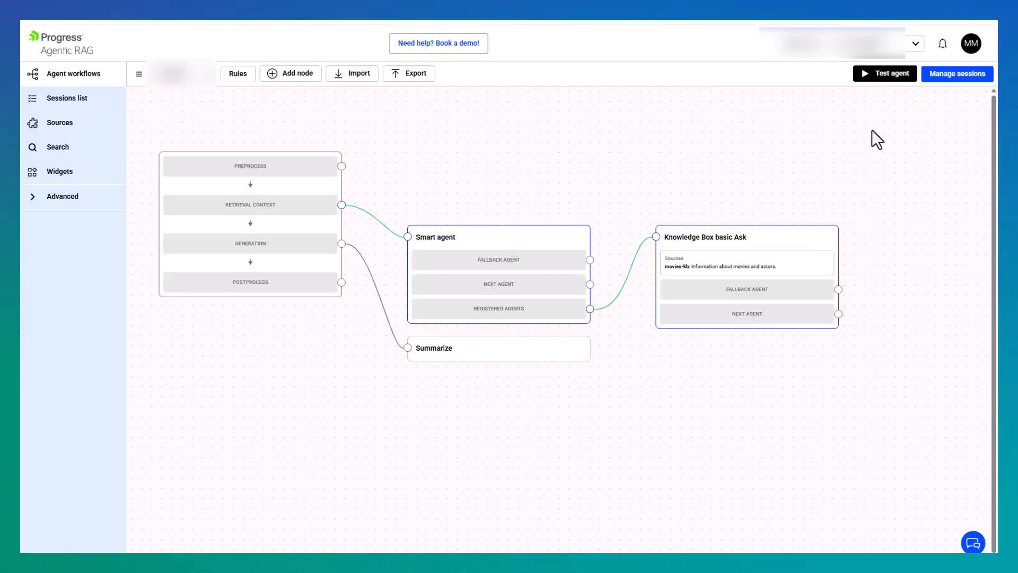
Step: Test the agent with "Does one of the main actor in Singing in the rain have a child that was in the Star Wars Movies?"
{"action": "left_click", "coordinate": [880, 75]}
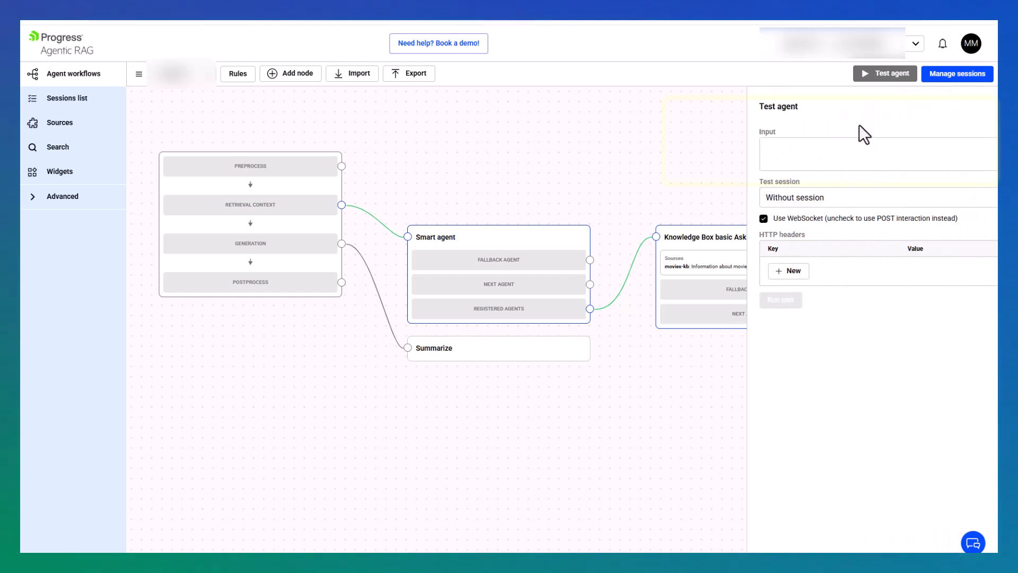
{"action": "left_click", "coordinate": [846, 150]}
{"action": "right_click", "coordinate": [845, 151]}
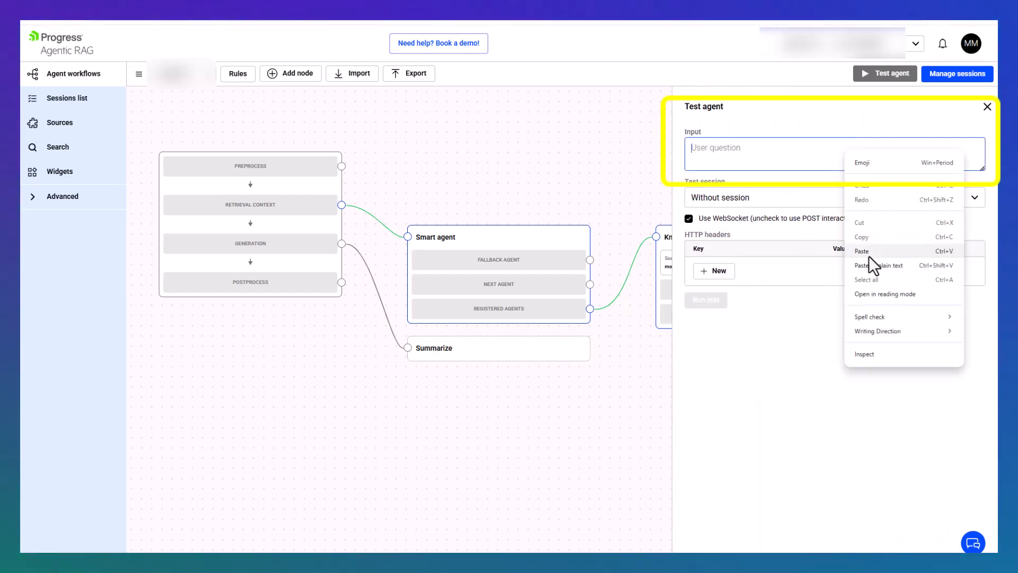
{"action": "left_click", "coordinate": [864, 252]}
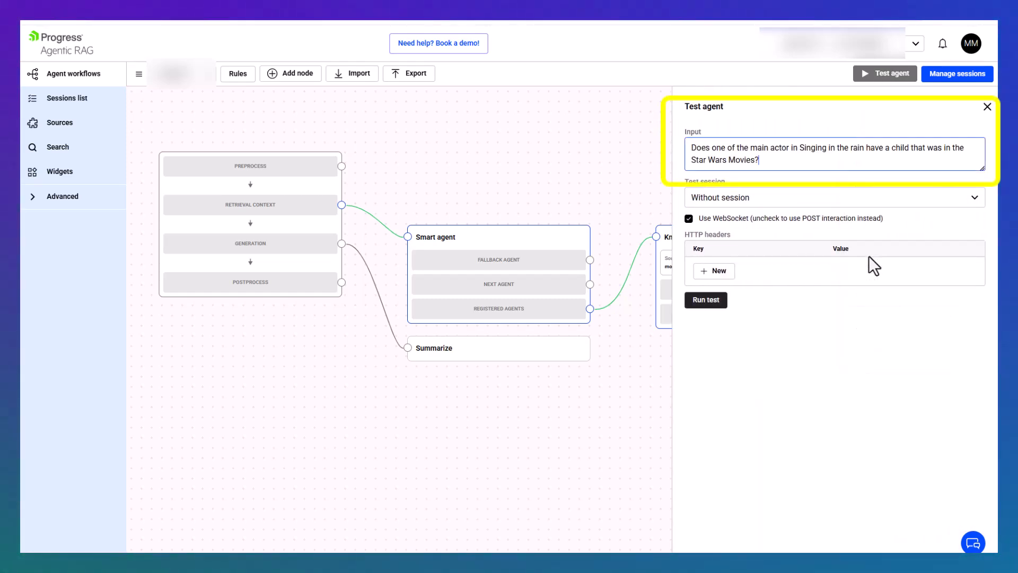
{"action": "left_click", "coordinate": [706, 300]}
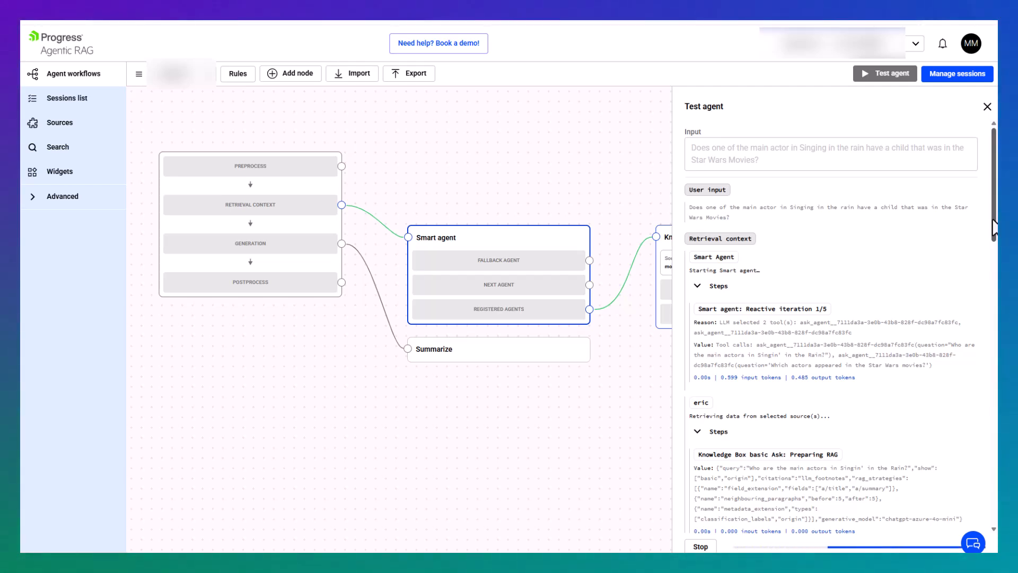
{"action": "left_click_drag", "start_coordinate": [994, 219], "coordinate": [959, 536]}
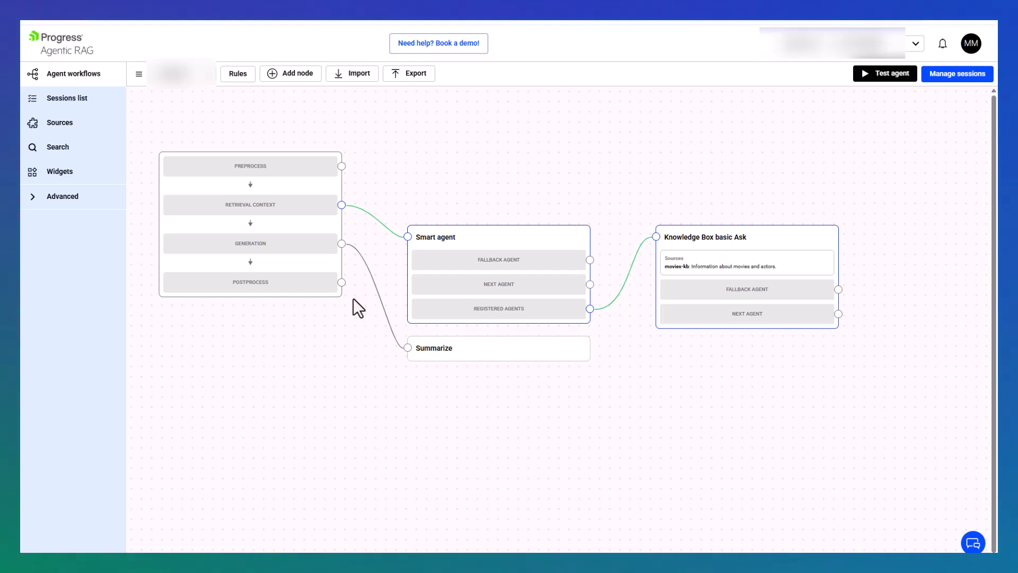
Step: Look at the node types offered for the Postprocess stage and close the list again
{"action": "left_click", "coordinate": [342, 282]}
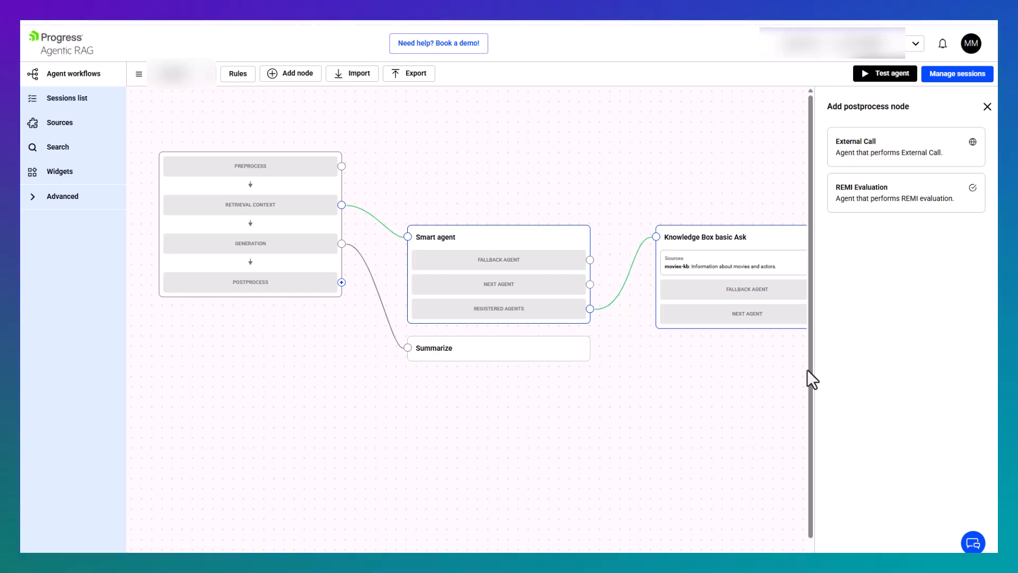
{"action": "left_click", "coordinate": [987, 106]}
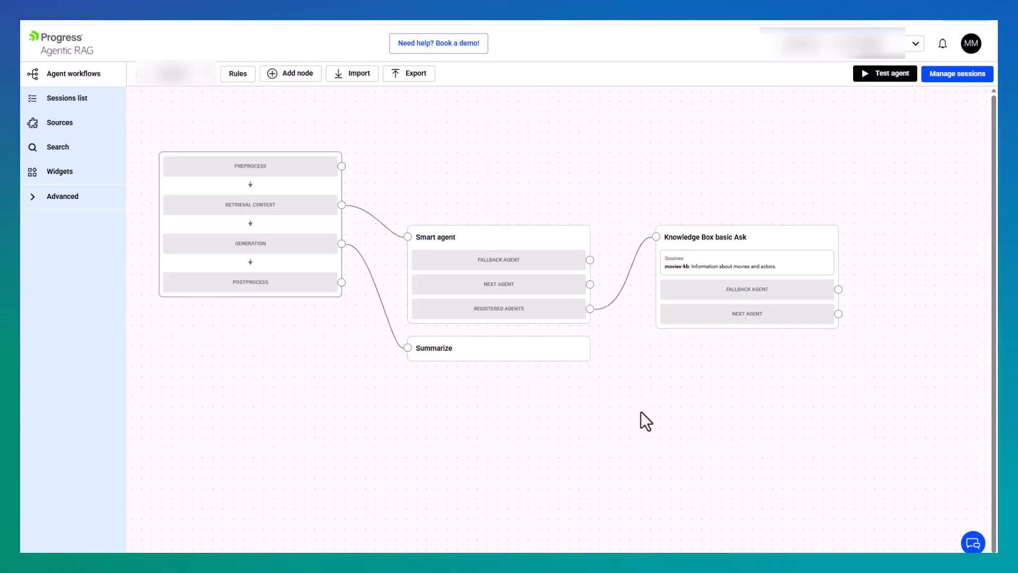
Step: Create a widget named "Film Buff Tool" and open its setup
{"action": "left_click", "coordinate": [75, 177]}
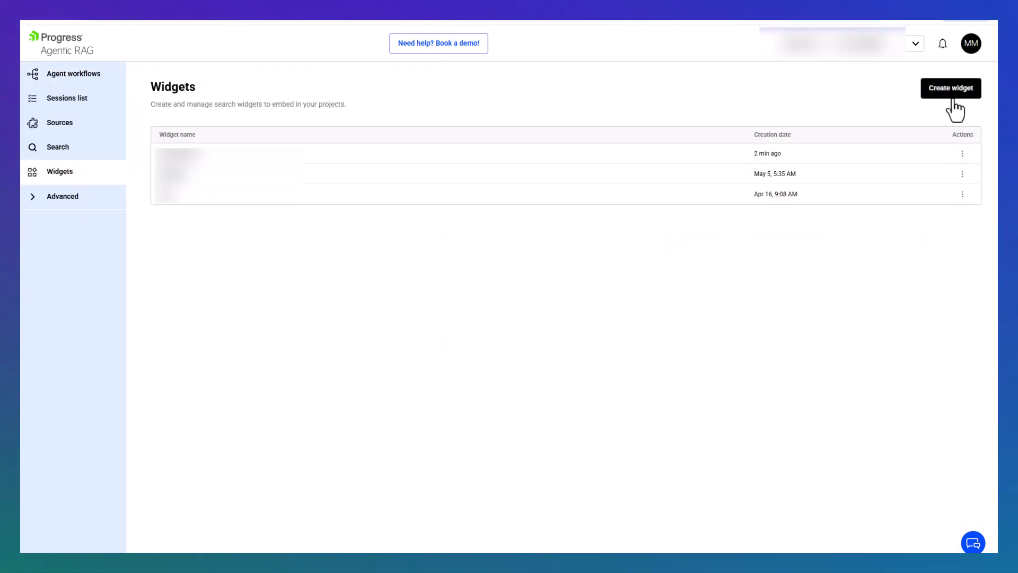
{"action": "left_click", "coordinate": [950, 89]}
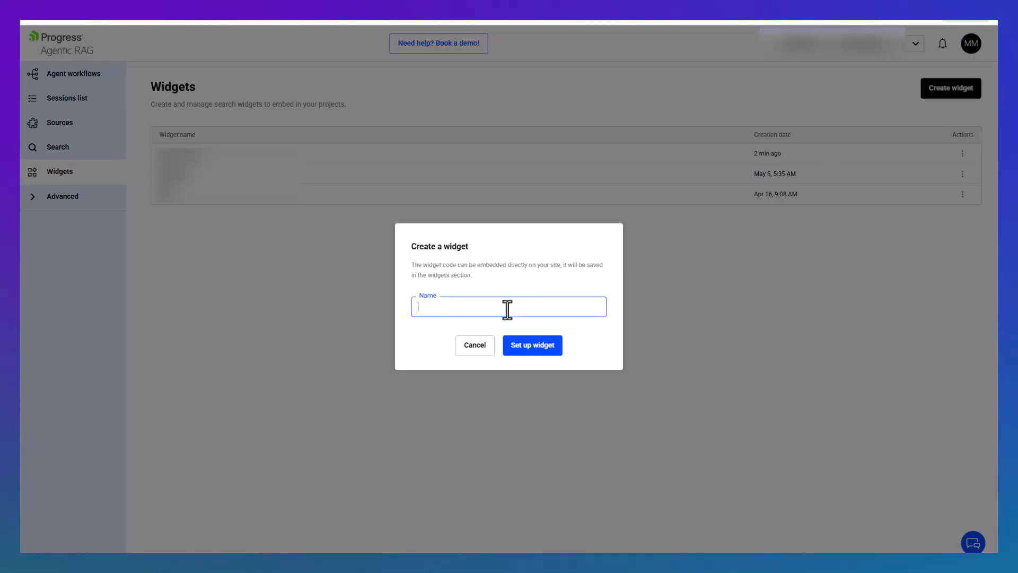
{"action": "type", "text": "Film Buff Tool"}
{"action": "left_click", "coordinate": [536, 348]}
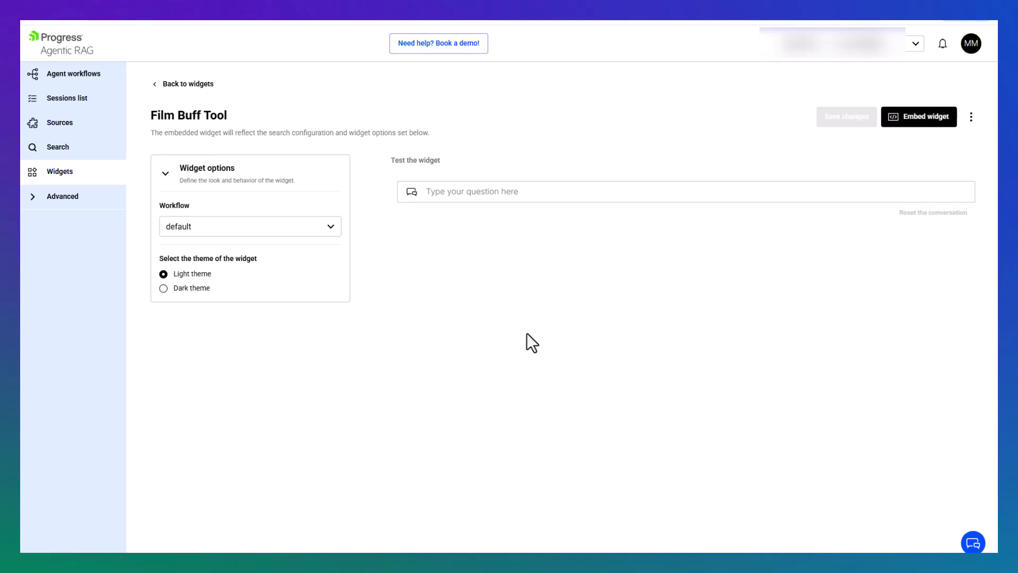
Step: Assign the "movie and actors" workflow to the widget and copy its embed code snippet
{"action": "left_click", "coordinate": [330, 227]}
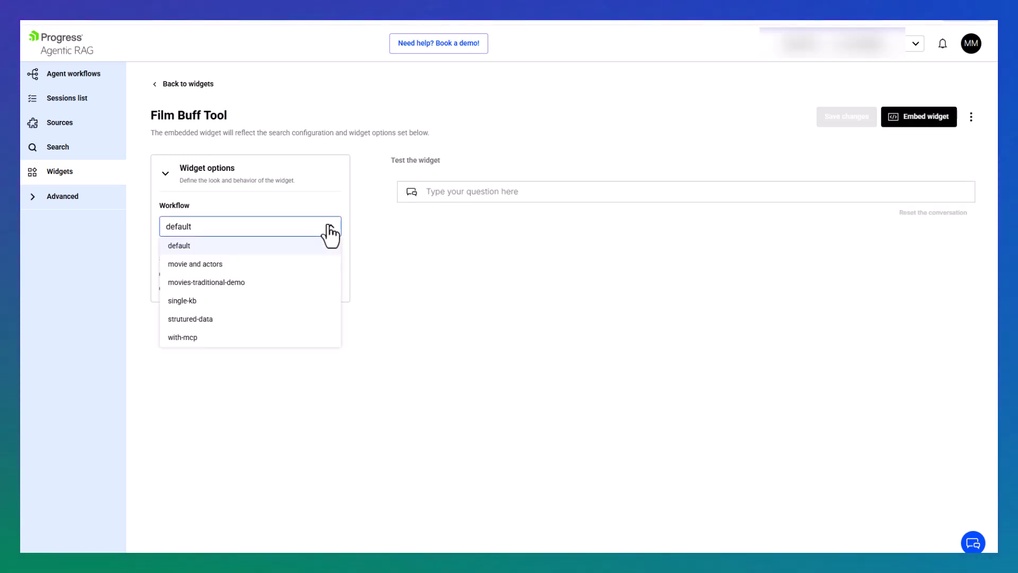
{"action": "left_click", "coordinate": [299, 265]}
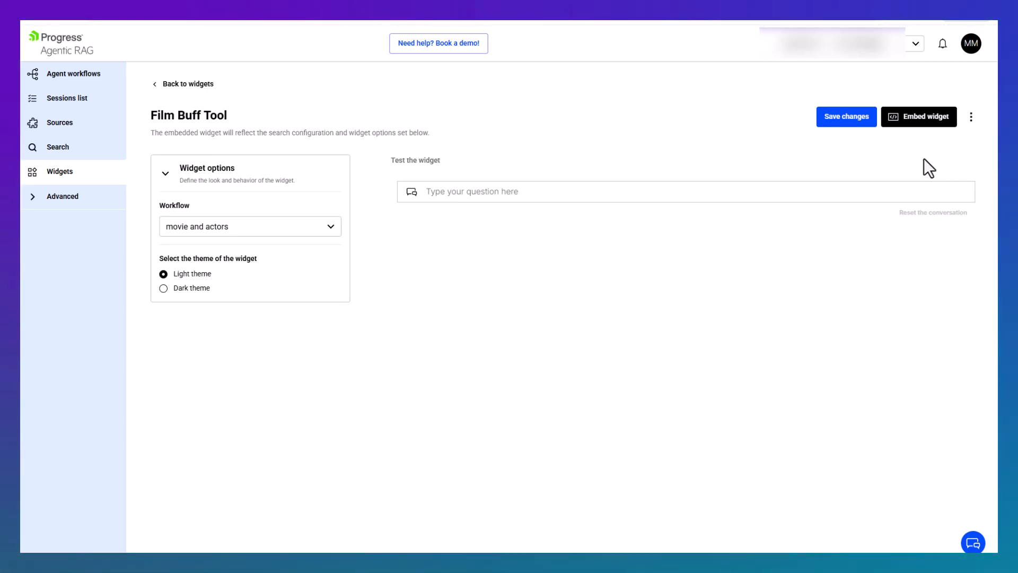
{"action": "left_click", "coordinate": [917, 121]}
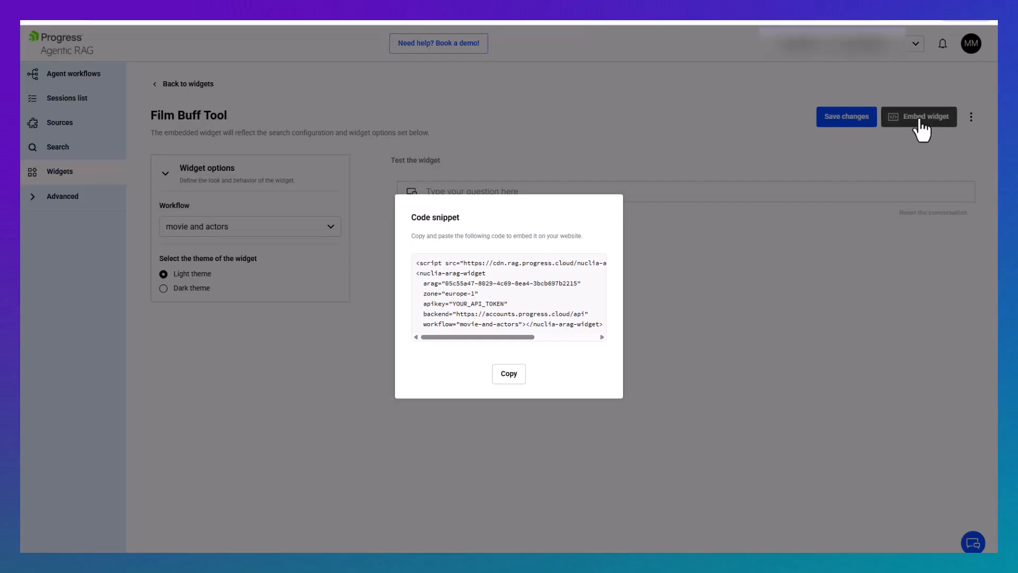
{"action": "left_click", "coordinate": [514, 377]}
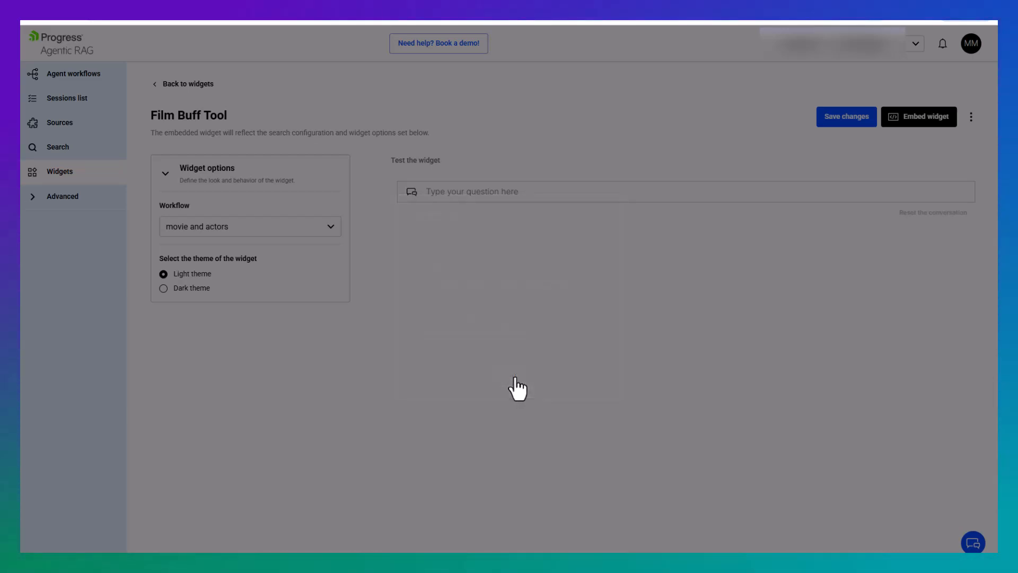